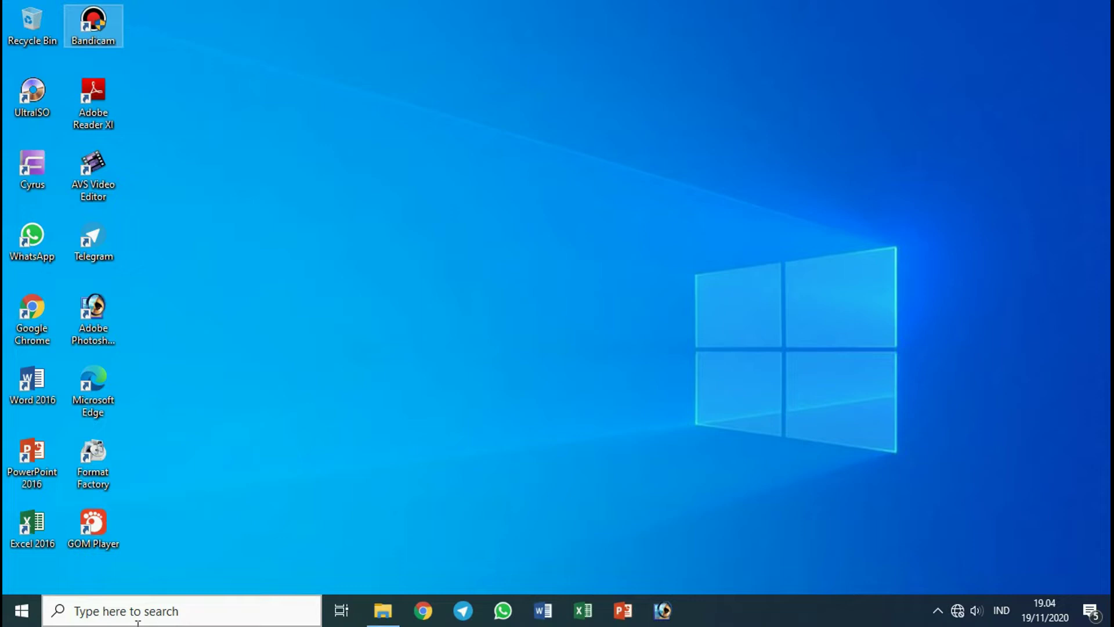
Start Excel 2016 from the Start menu and create a new blank workbook, Book1.
left_click(20, 615)
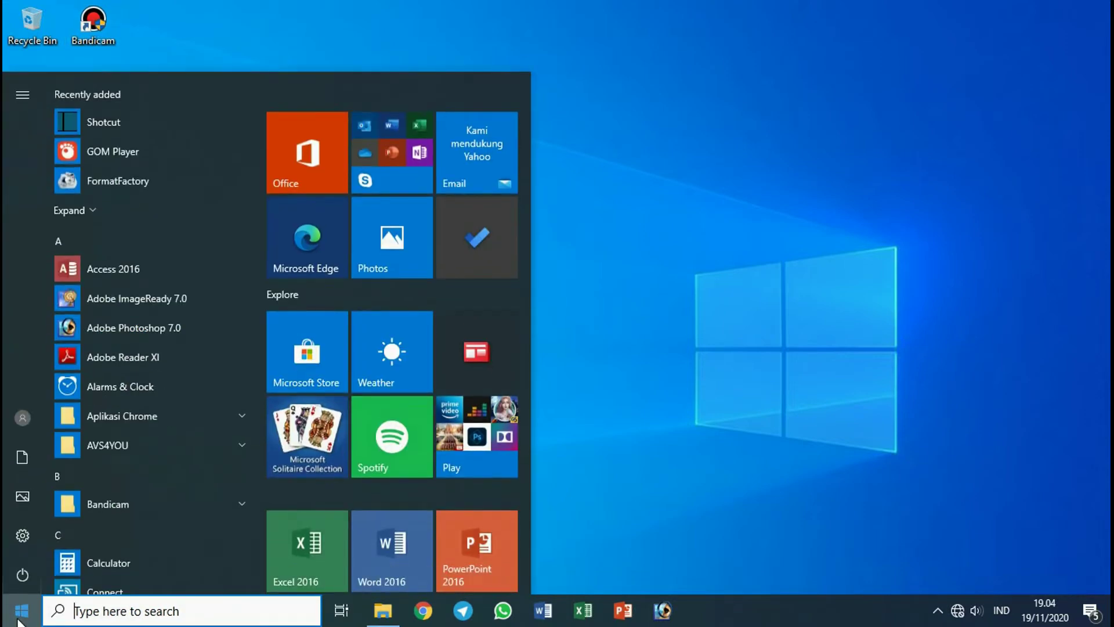
left_click(298, 551)
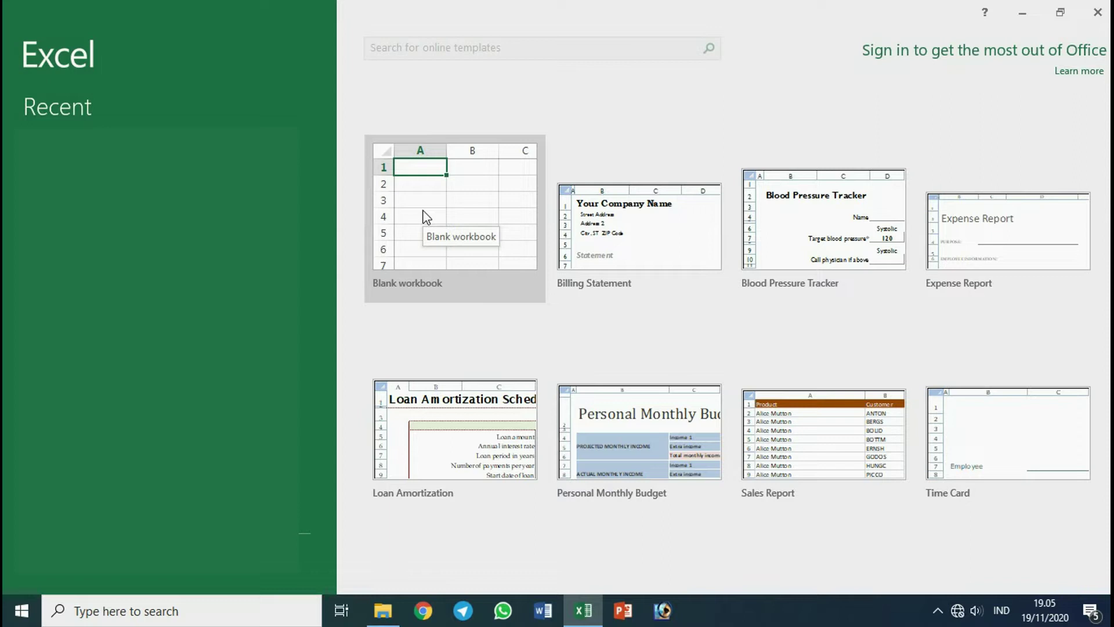
left_click(432, 221)
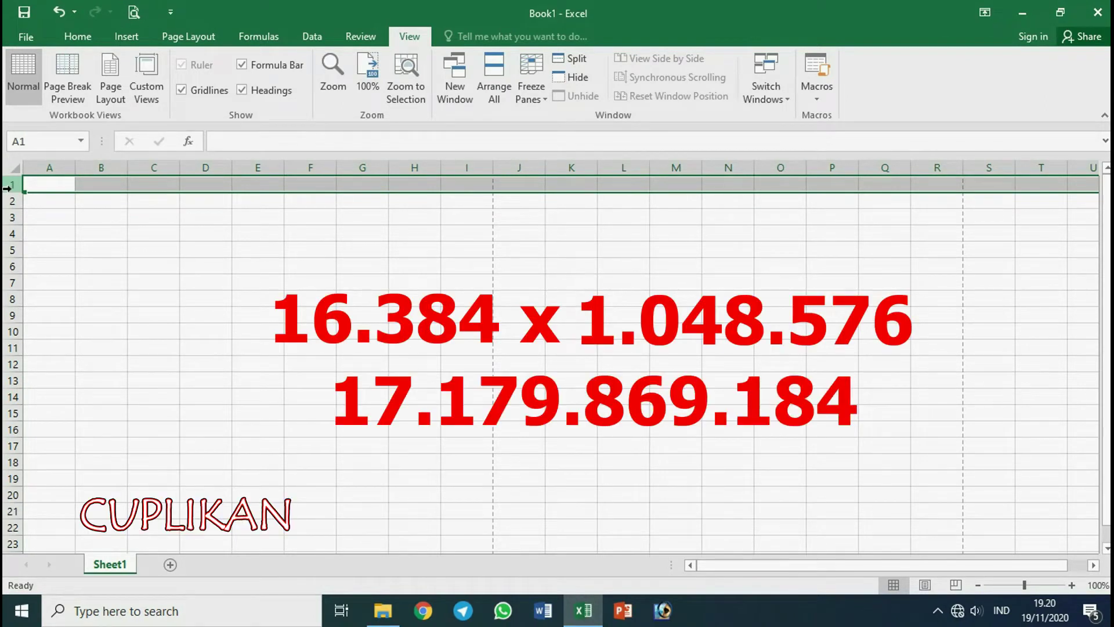
Select cells A4 and B4 on the empty Sheet1.
left_click(74, 233)
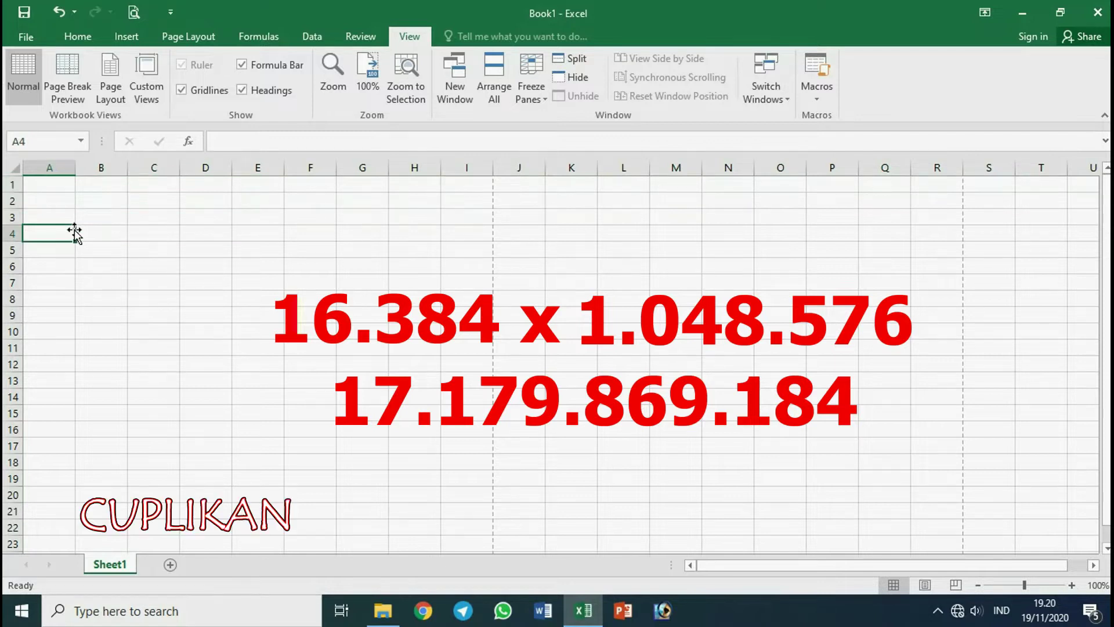
left_click(102, 232)
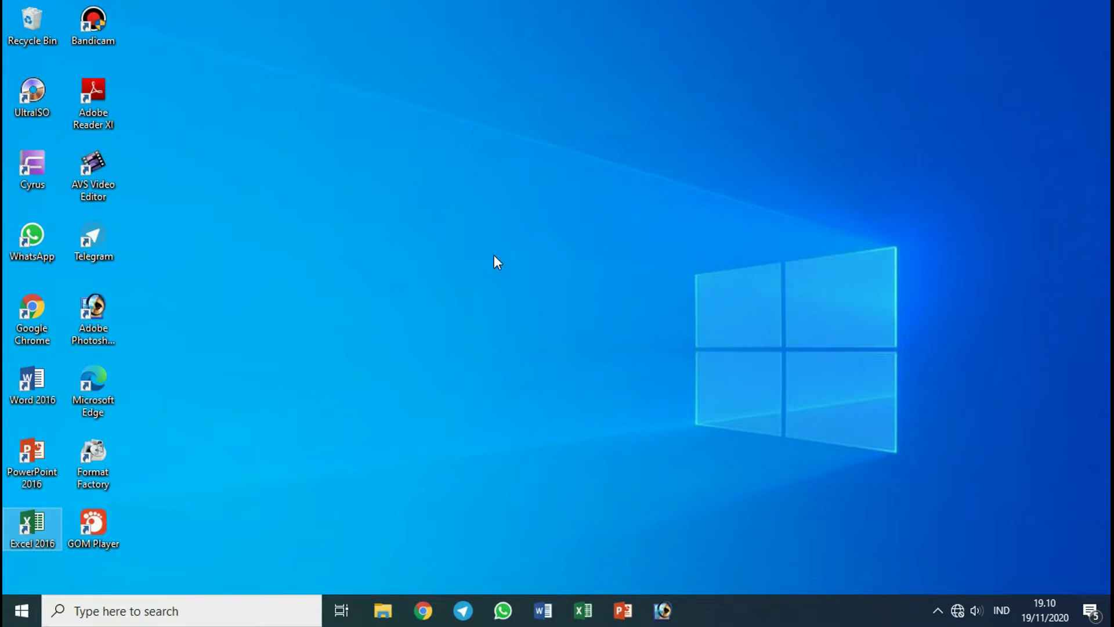
Relaunch Excel 2016 from the Start menu's app list under E.
left_click(8, 617)
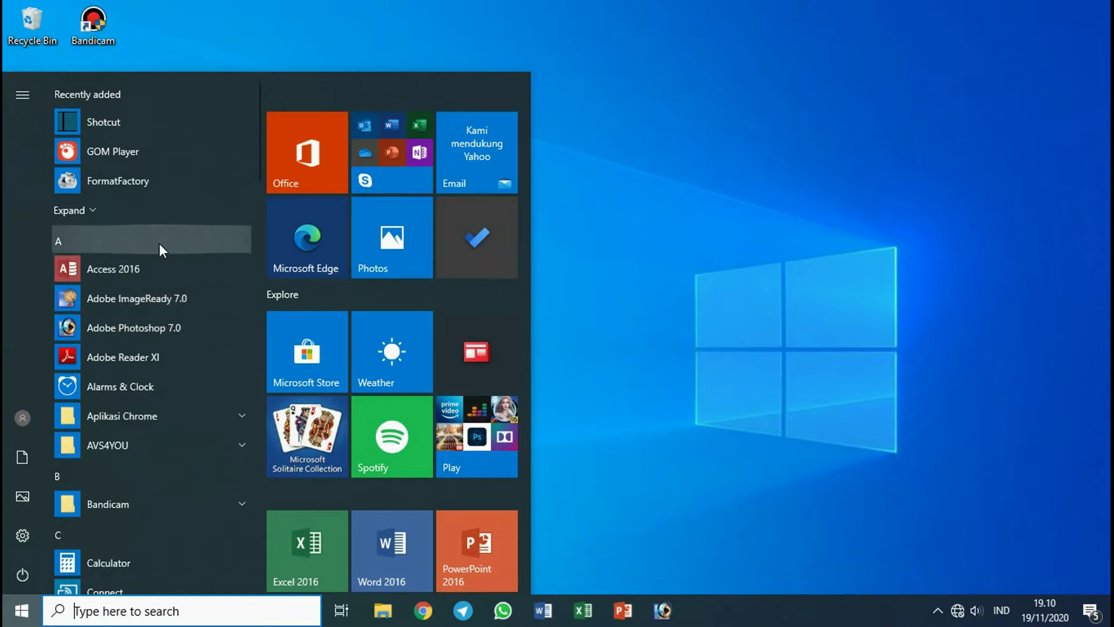
scroll(159, 243, "down", 5)
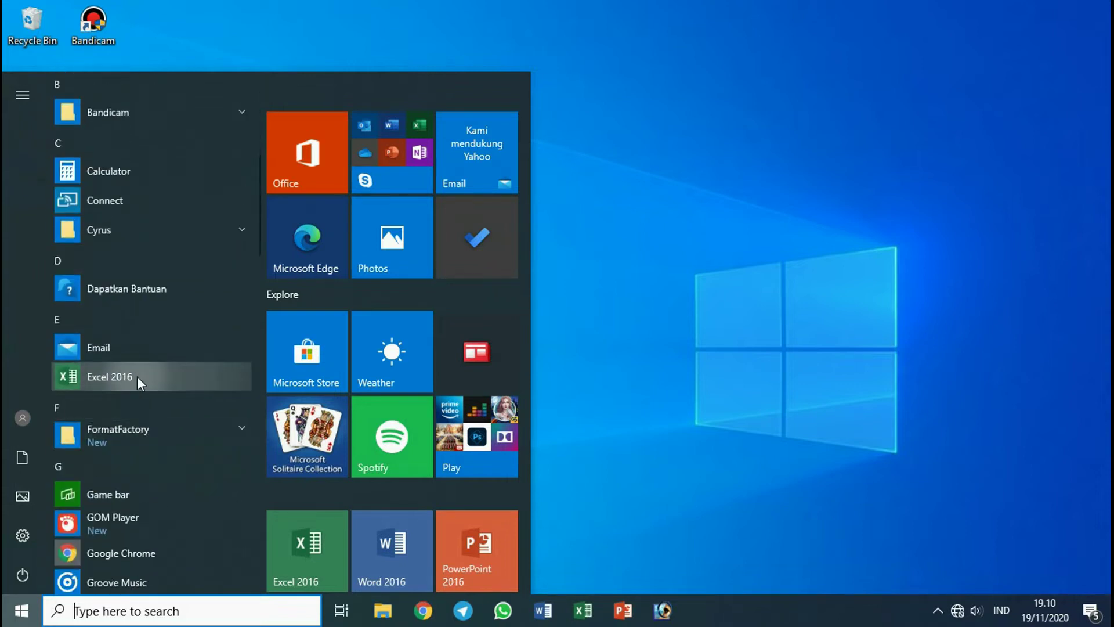
left_click(137, 376)
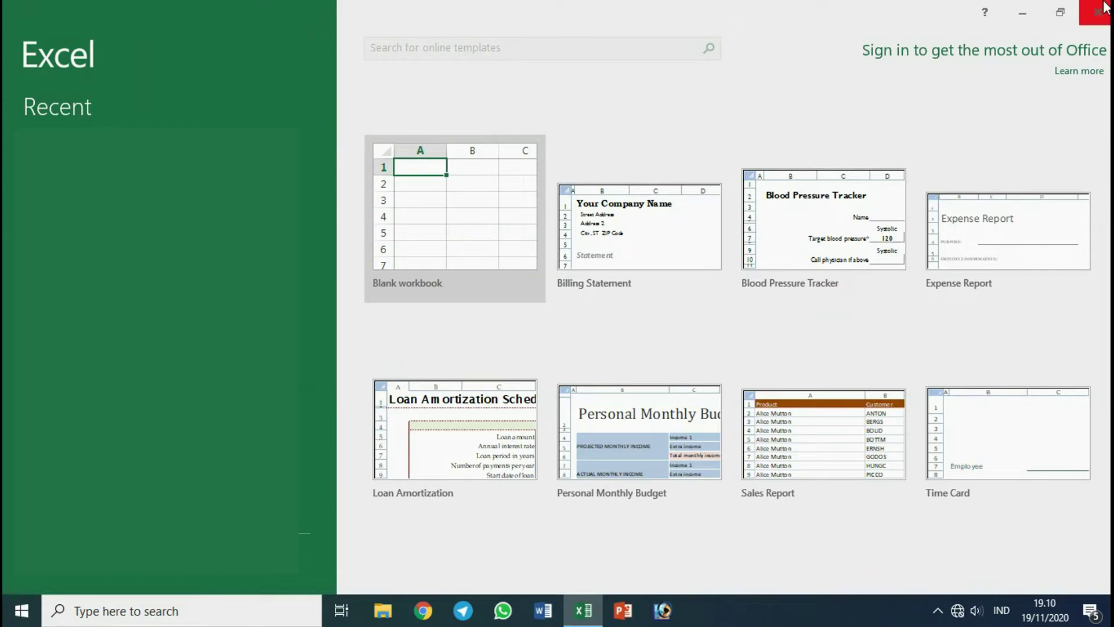
left_click(1097, 11)
Dismiss the start screen to get a blank Book1 and show the Insert ribbon commands.
left_click(1097, 12)
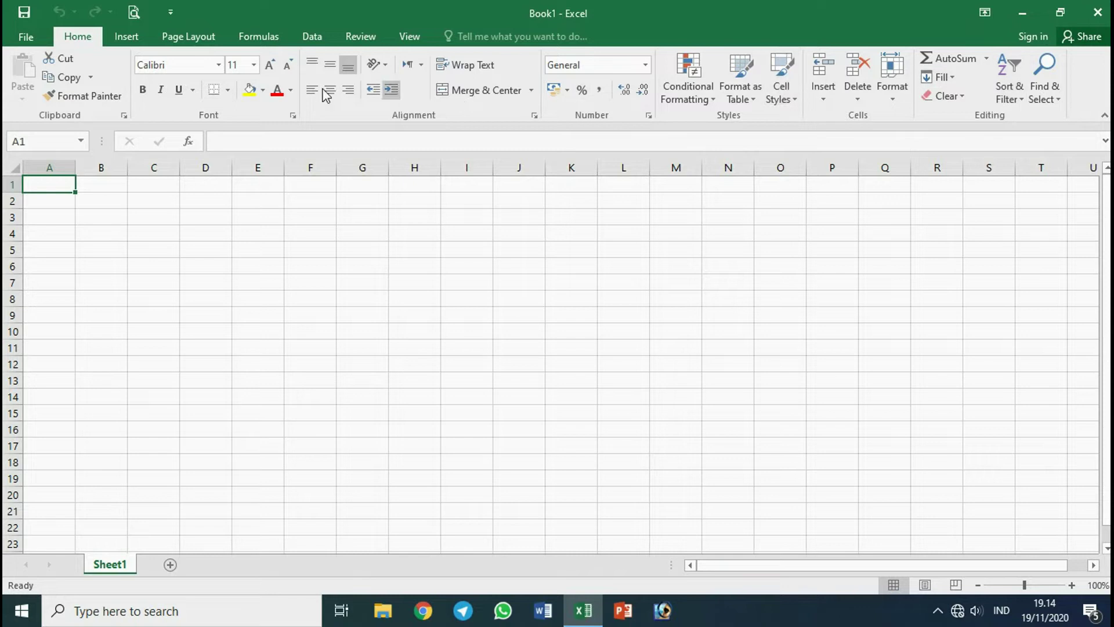
left_click(134, 39)
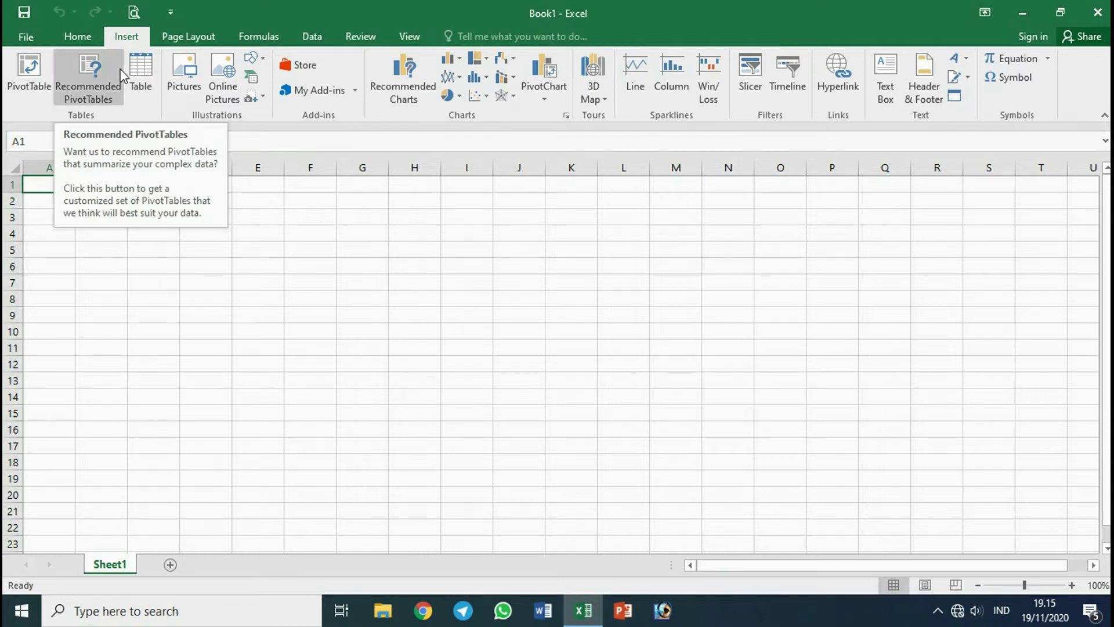
Show the Page Layout ribbon commands, then the View ribbon commands.
left_click(208, 41)
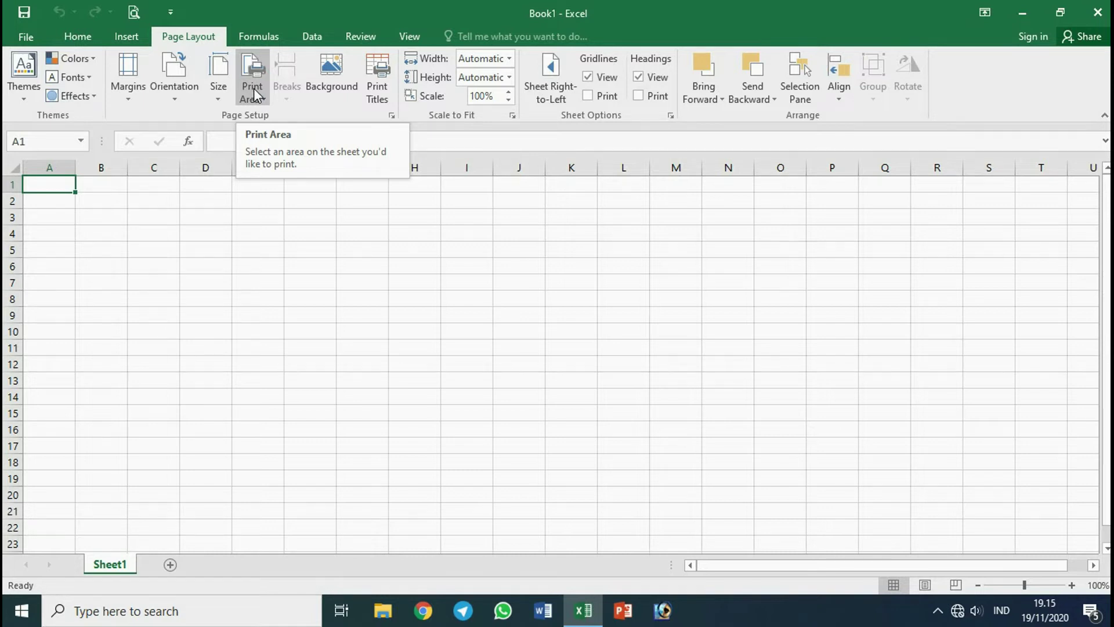
left_click(409, 36)
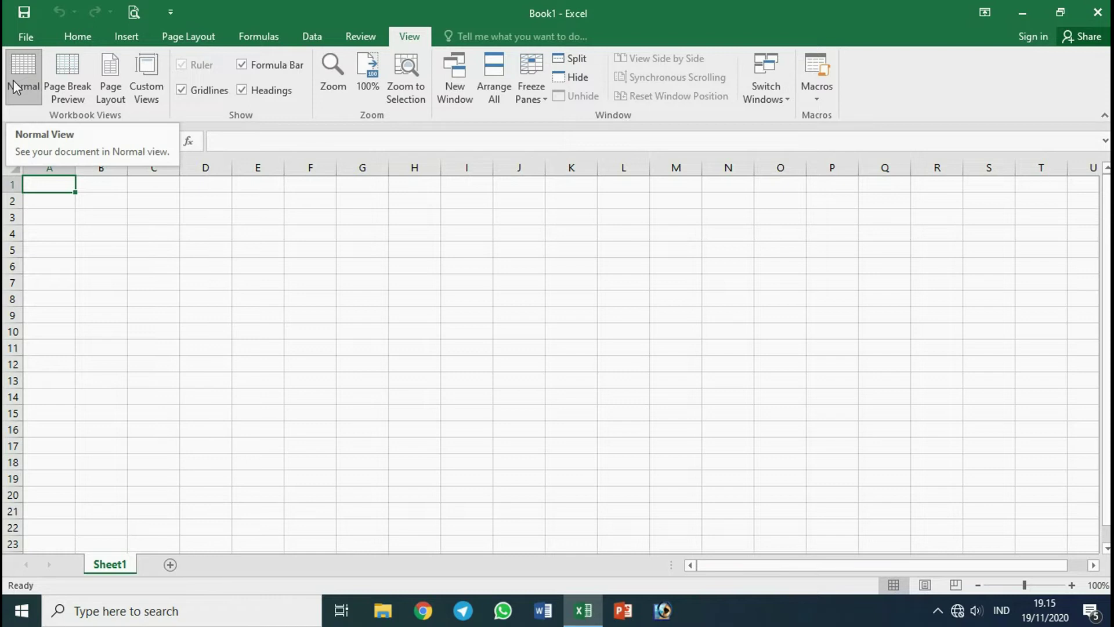
left_click(77, 85)
left_click(75, 184)
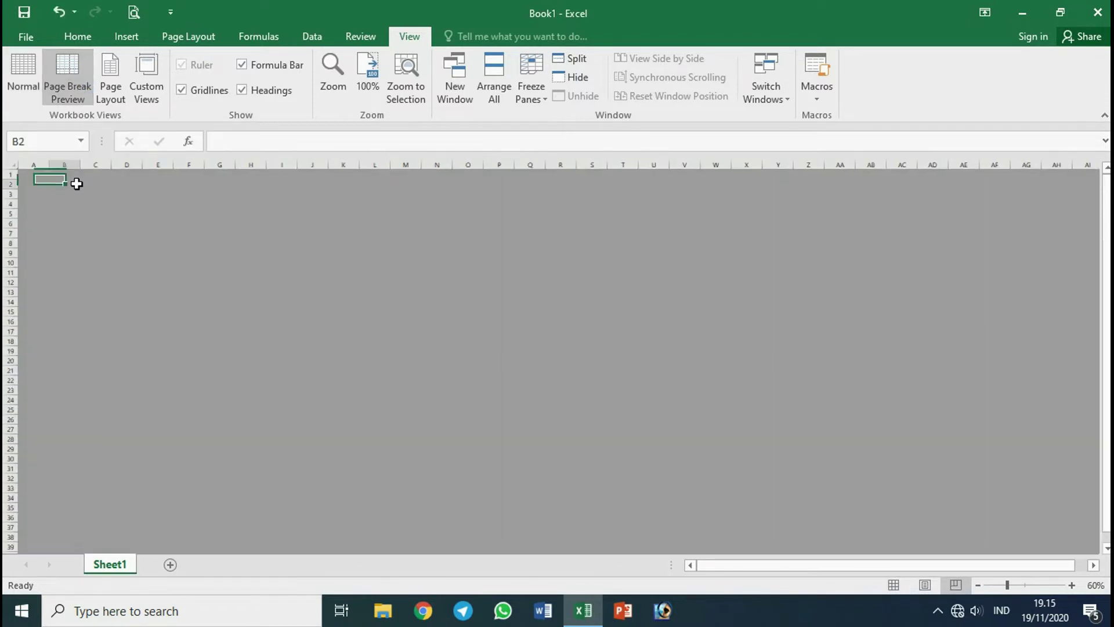
left_click(123, 88)
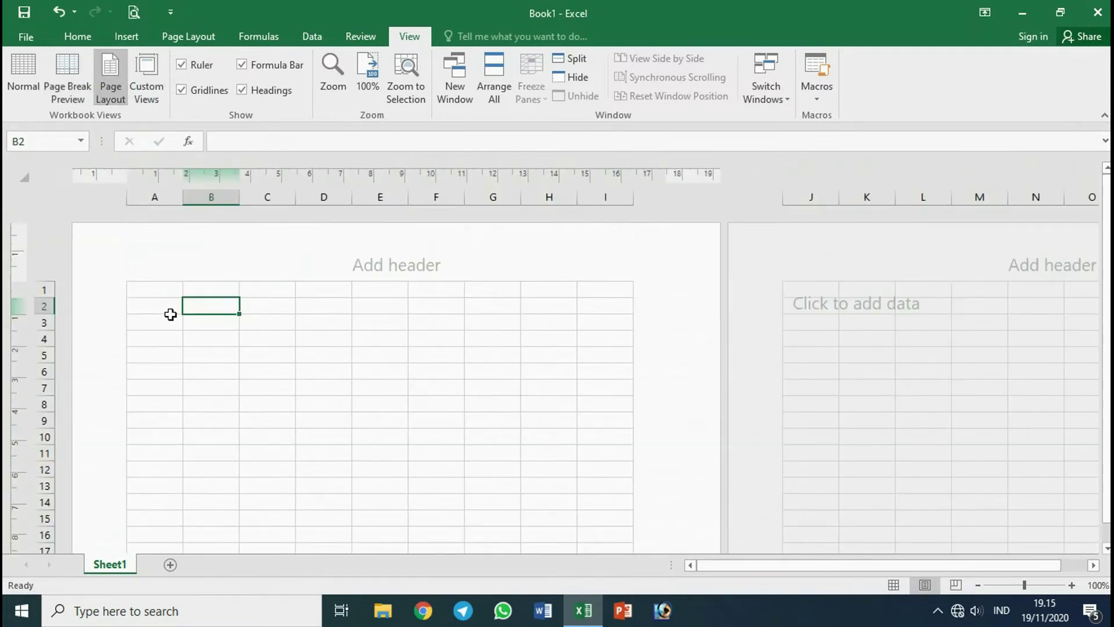
left_click(147, 93)
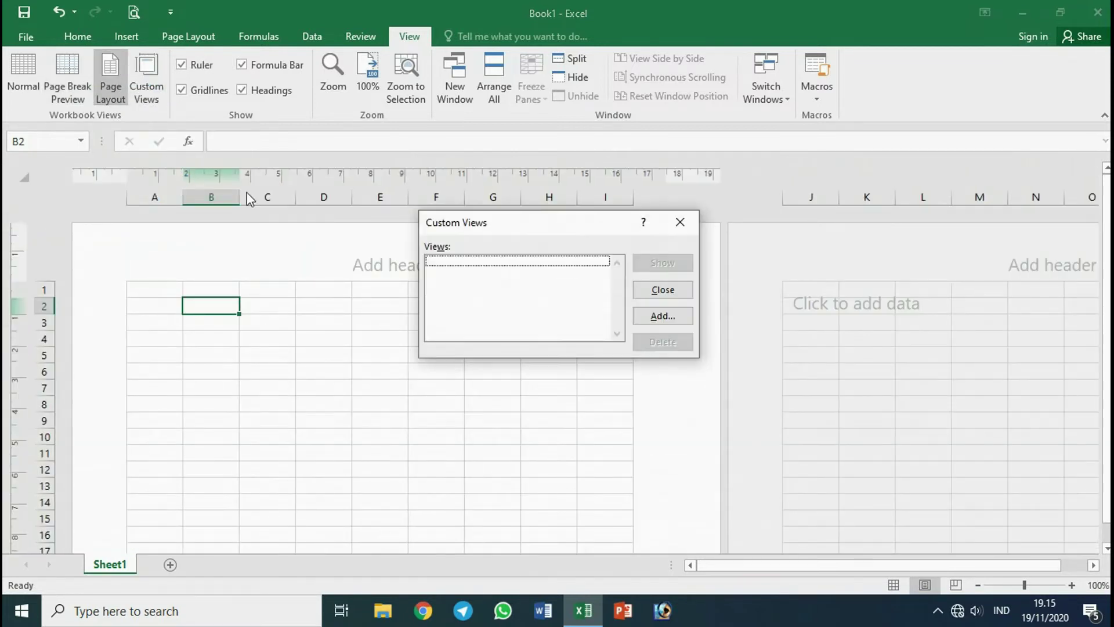
left_click(682, 225)
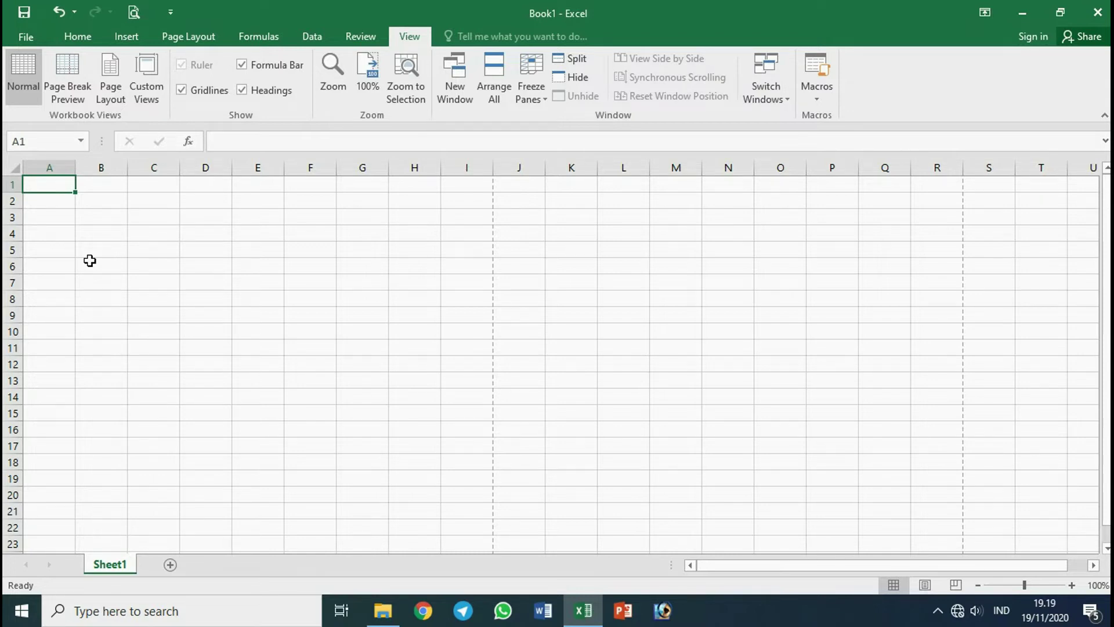
left_click(73, 229)
left_click(131, 230)
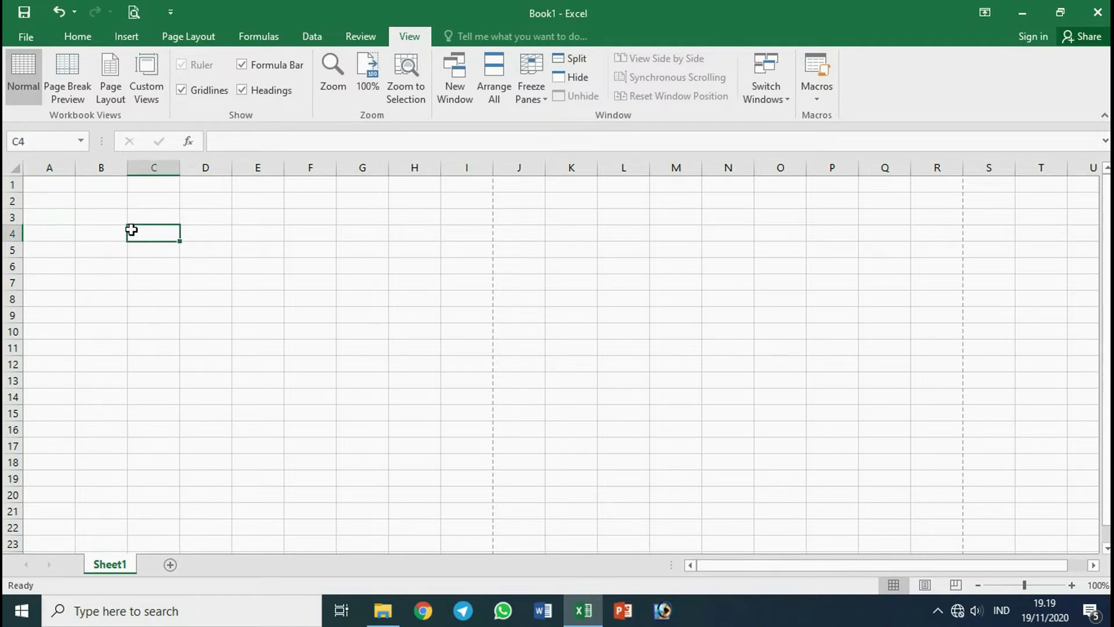
left_click(73, 200)
left_click(107, 232)
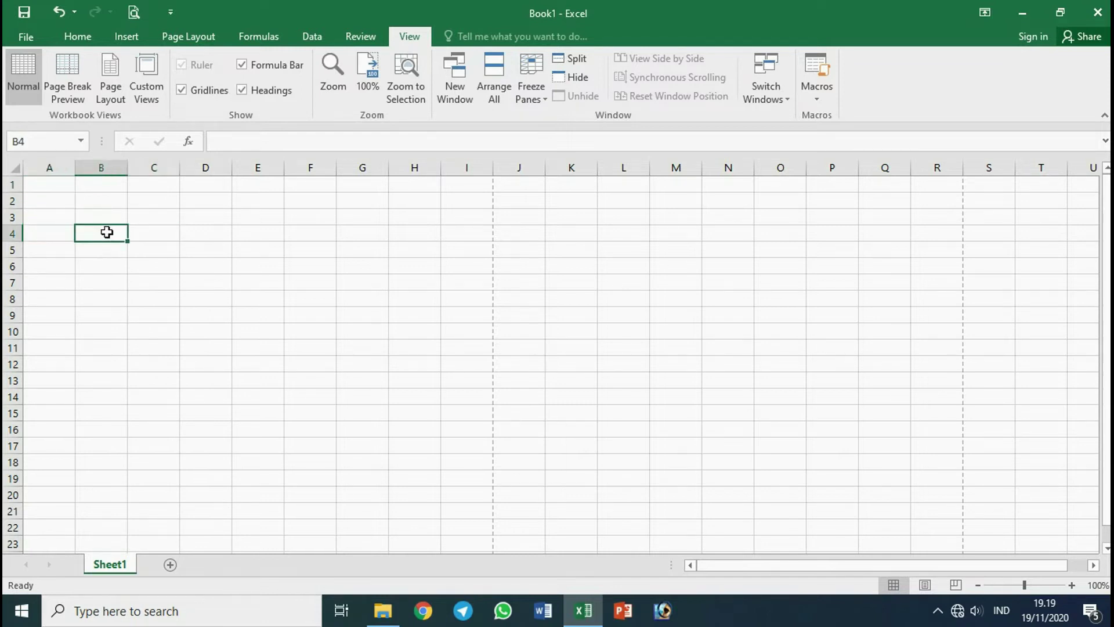
left_click(120, 248)
left_click(112, 227)
left_click(109, 216)
left_click(107, 236)
left_click(152, 230)
left_click(153, 217)
left_click(93, 217)
left_click(60, 216)
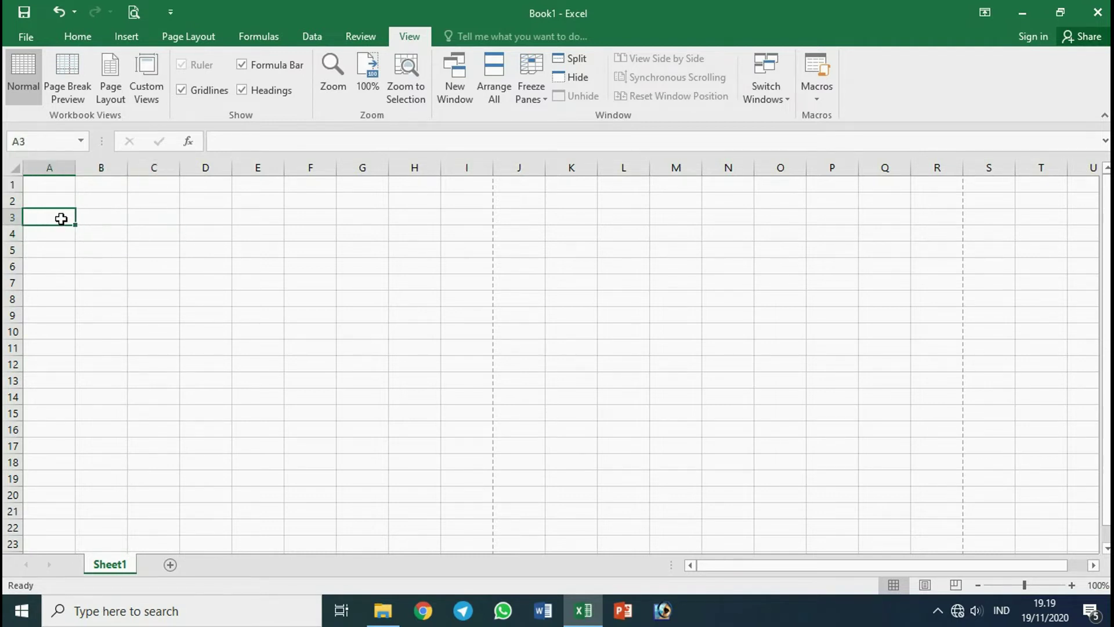
left_click(99, 235)
left_click(104, 250)
left_click(106, 219)
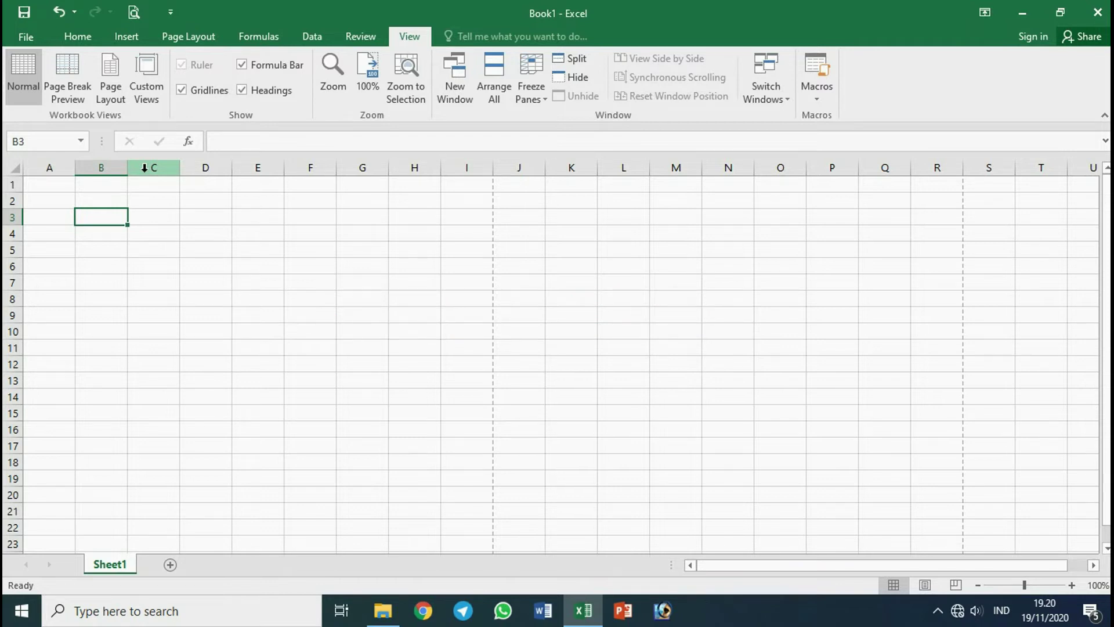
left_click(7, 186)
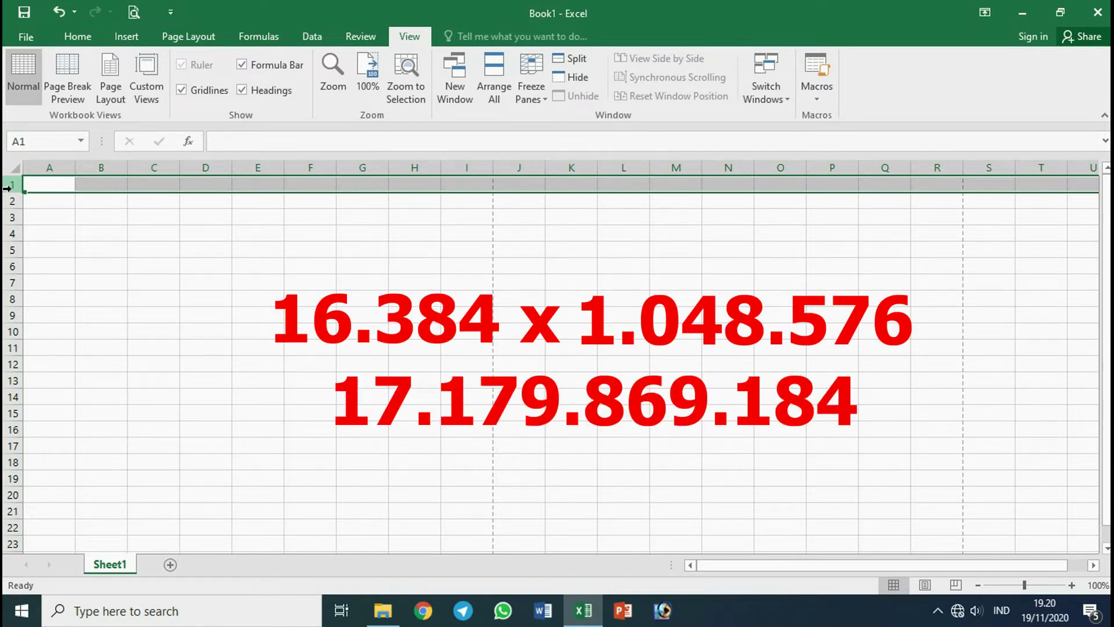
left_click(70, 233)
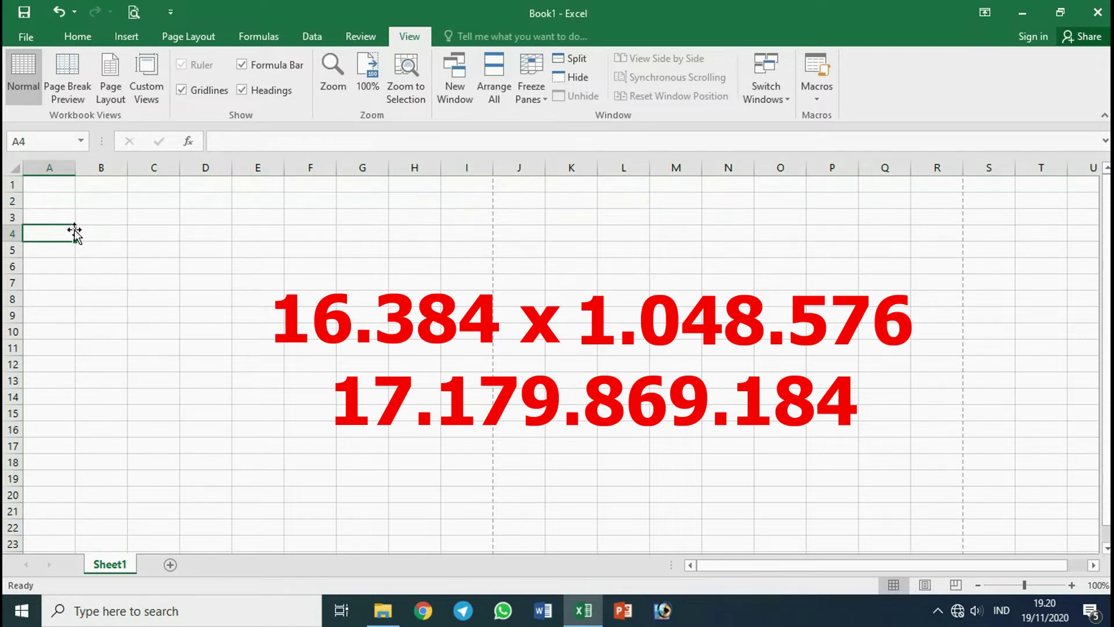
left_click(102, 232)
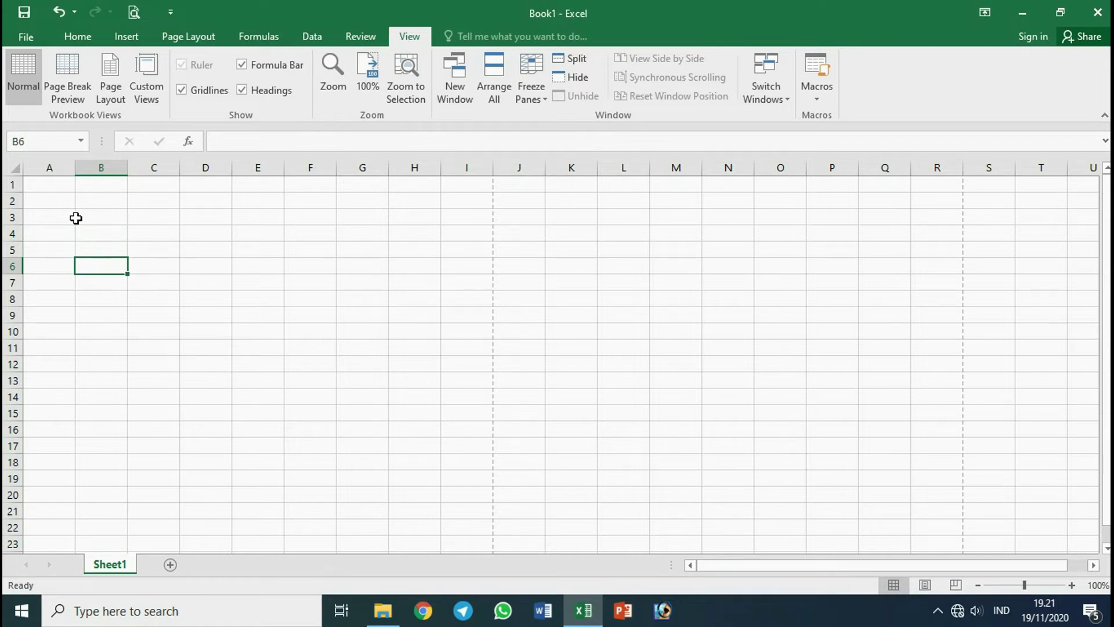
Select cells A1, A4, C4, C5 and C3, check C3 in the Name Box, then select B5.
left_click(56, 184)
left_click(62, 236)
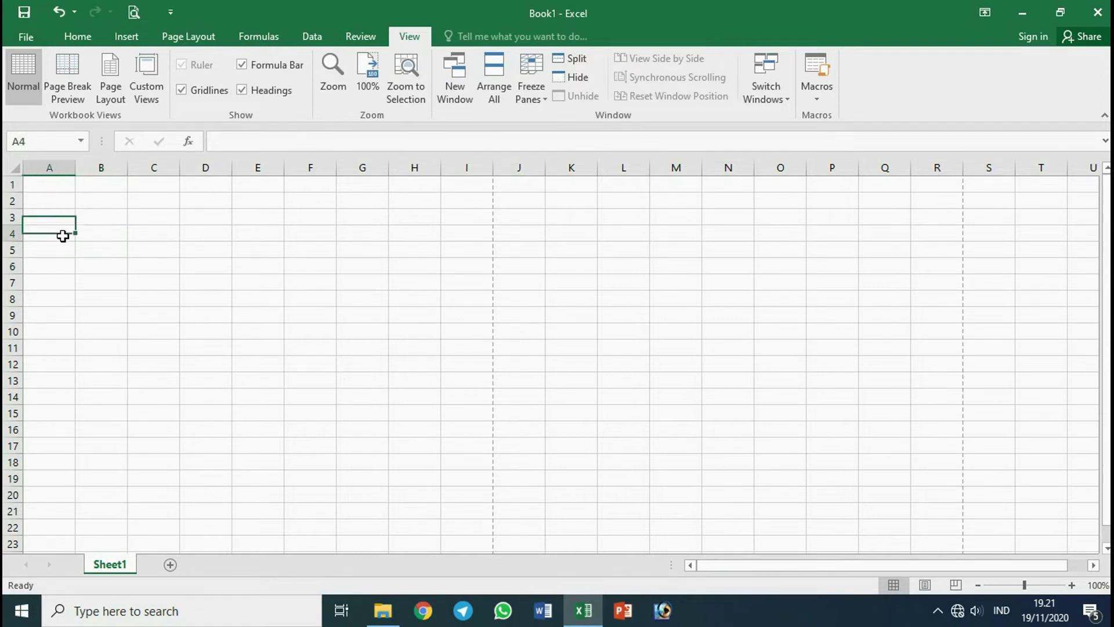
left_click(146, 233)
left_click(146, 254)
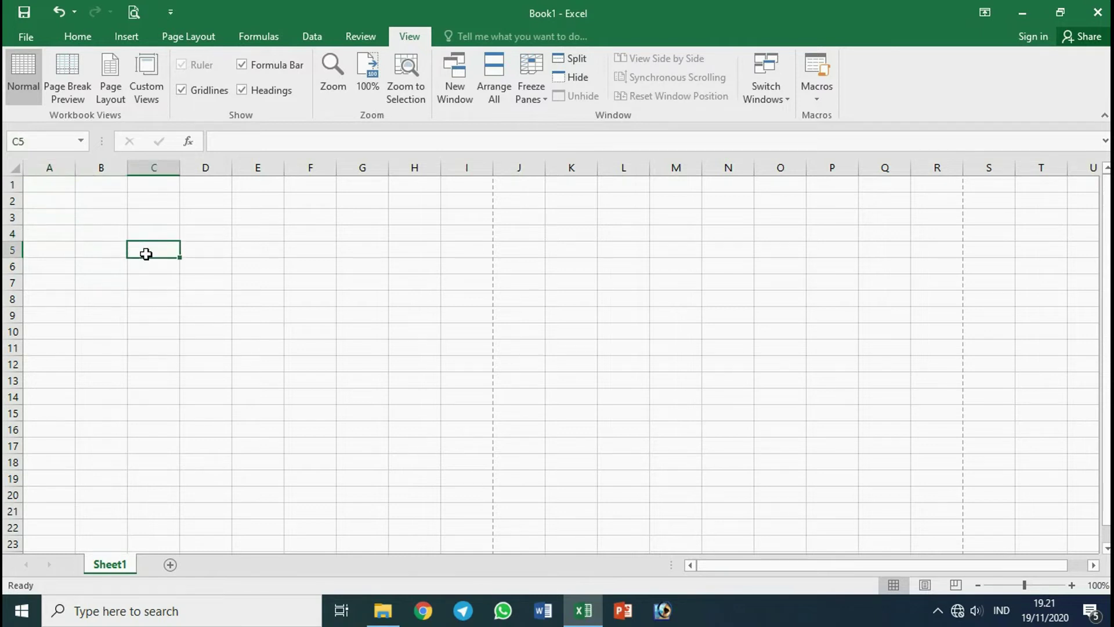
left_click(158, 212)
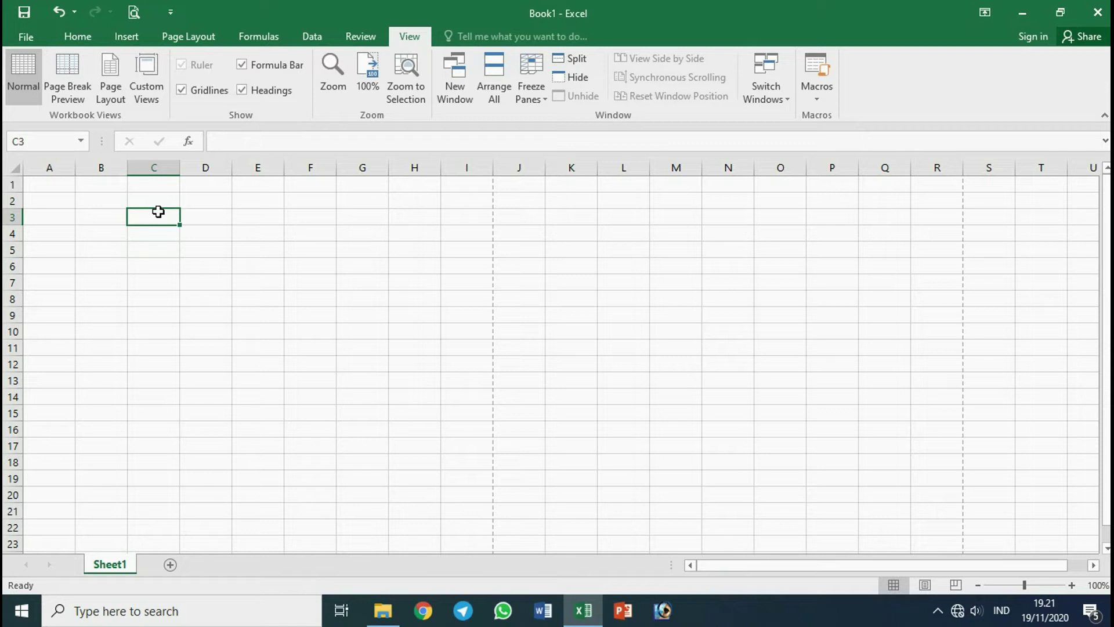
left_click(49, 144)
left_click(58, 145)
left_click(89, 247)
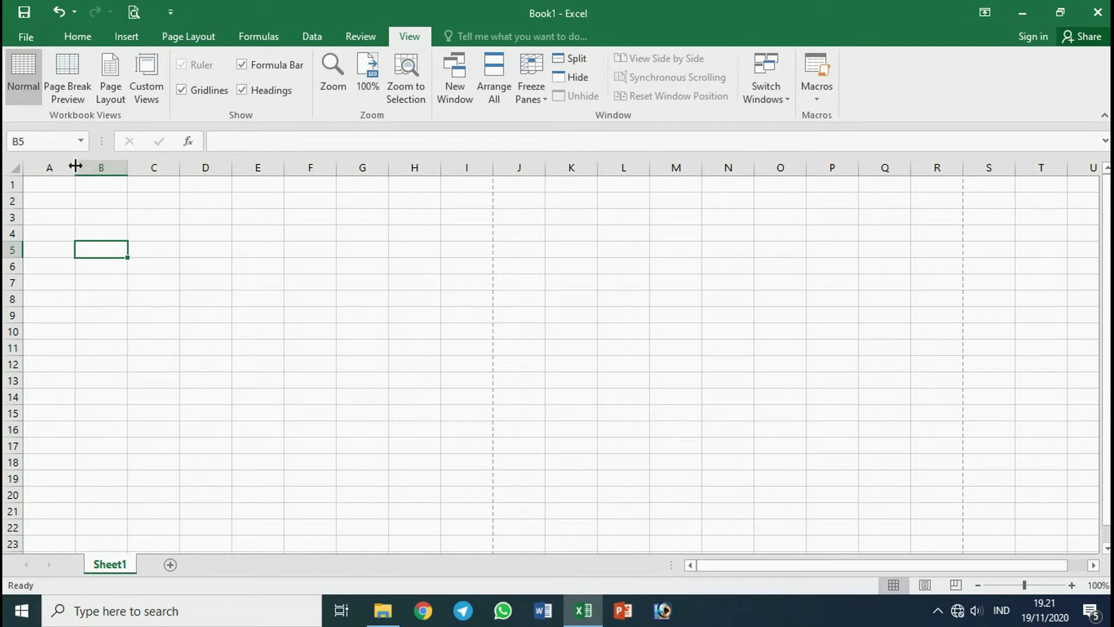
Drag column A to width 18,43 and row 1 to height 36,00, then undo both changes.
left_click_drag(76, 166, 132, 170)
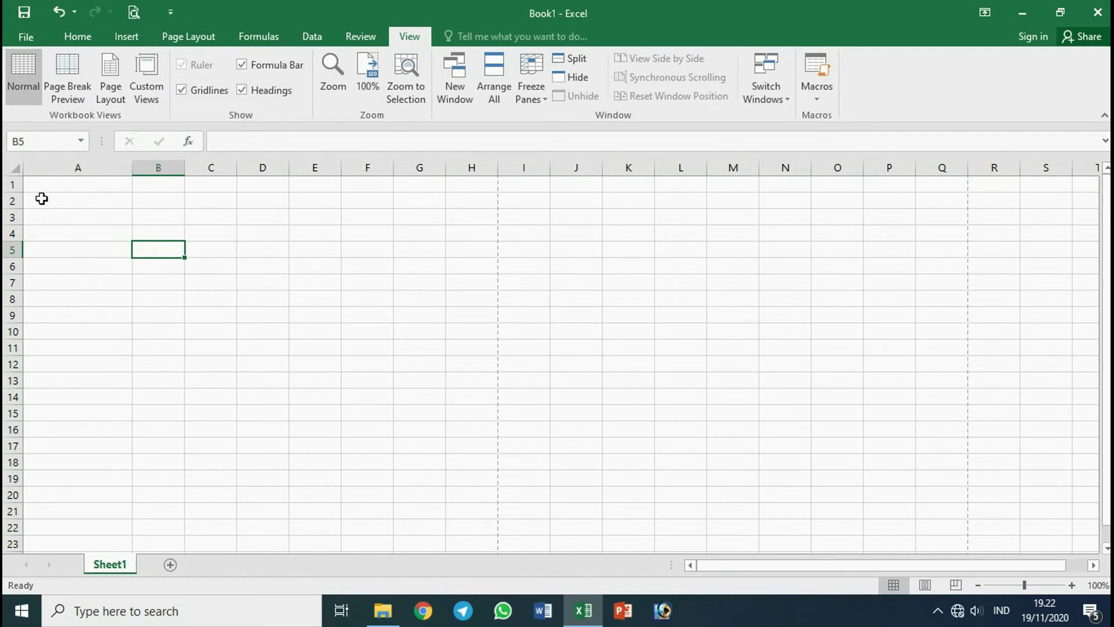
left_click_drag(14, 190, 13, 213)
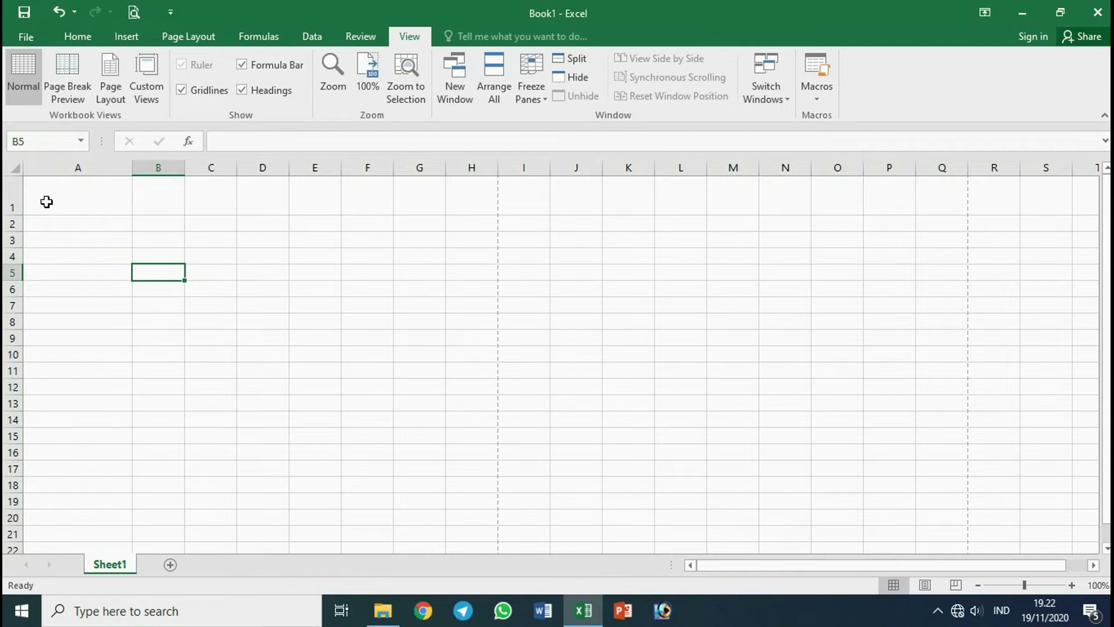
key("ctrl+z")
key("ctrl+z")
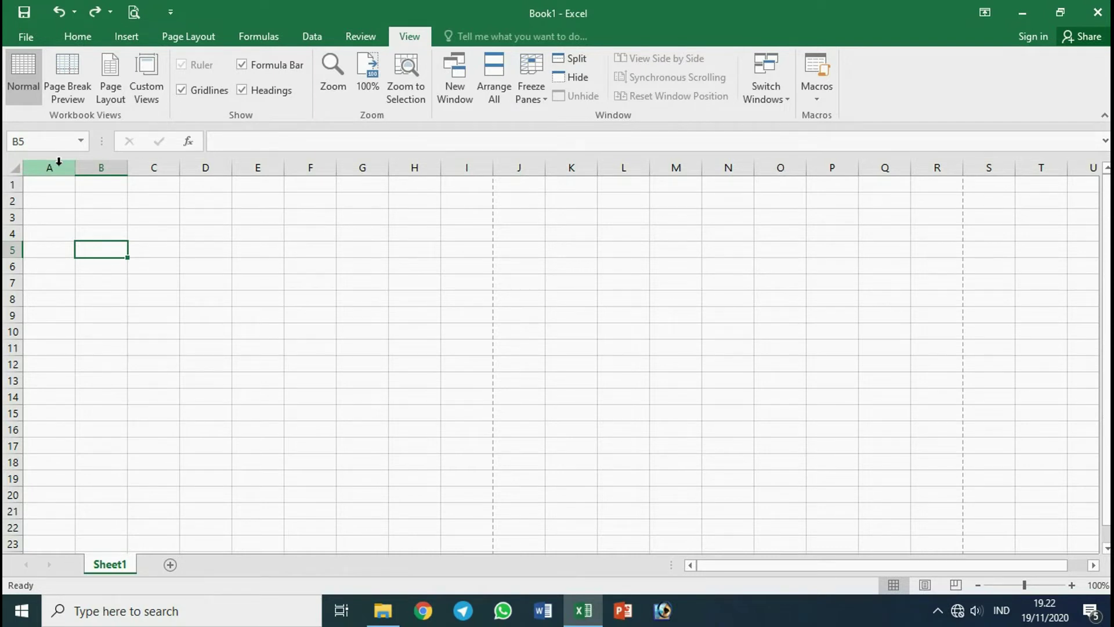
Set column A's width to 20.
left_click(58, 225)
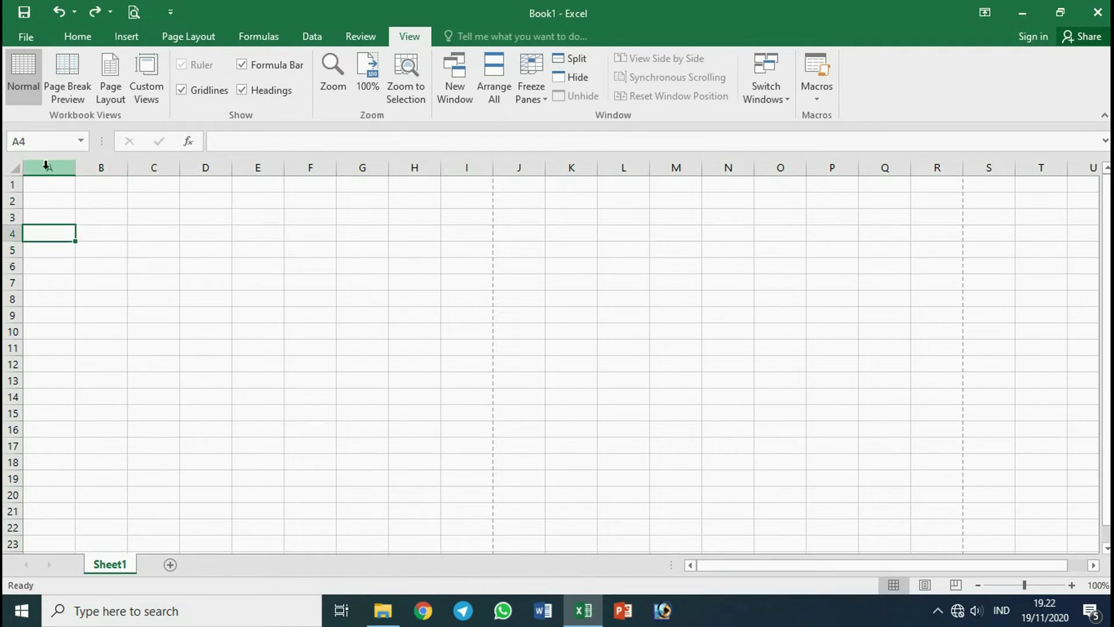
left_click(55, 166)
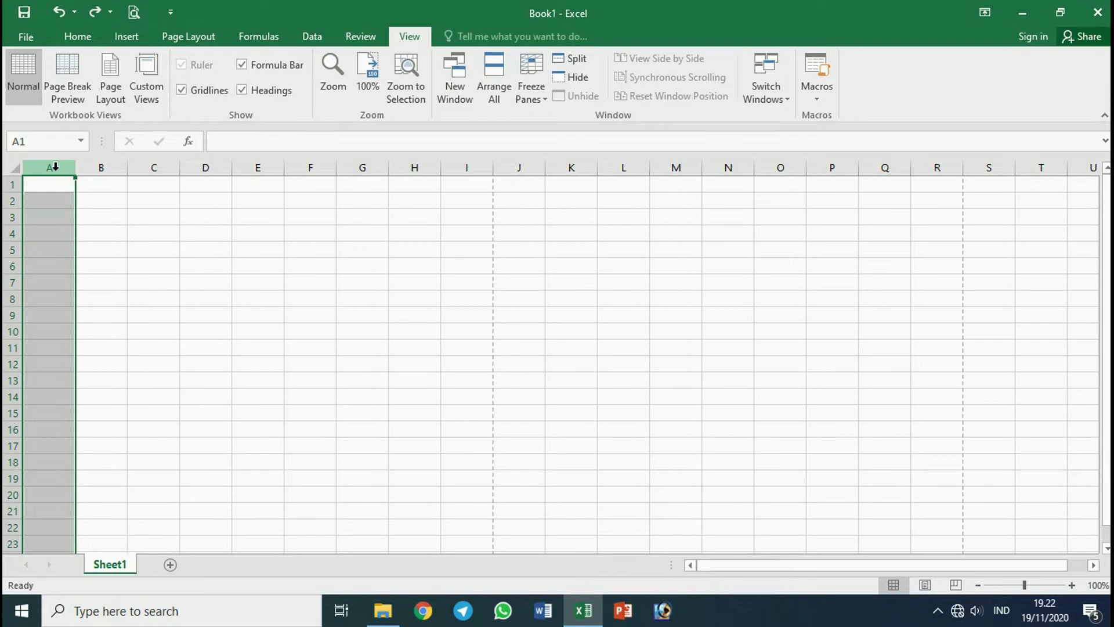
right_click(55, 167)
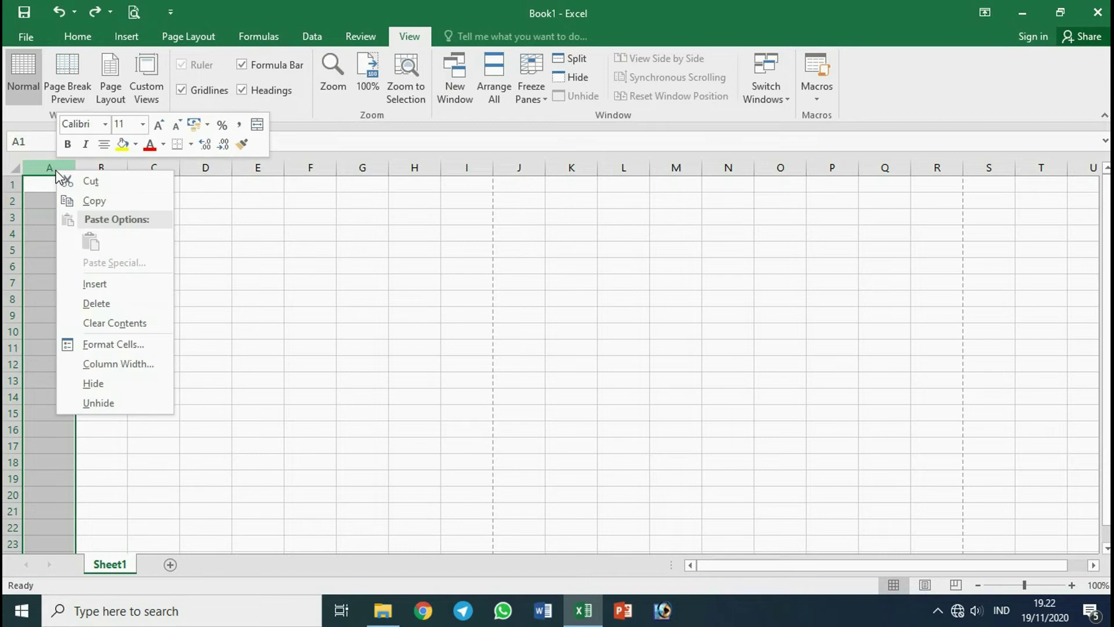
left_click(108, 363)
type("20")
key("Return")
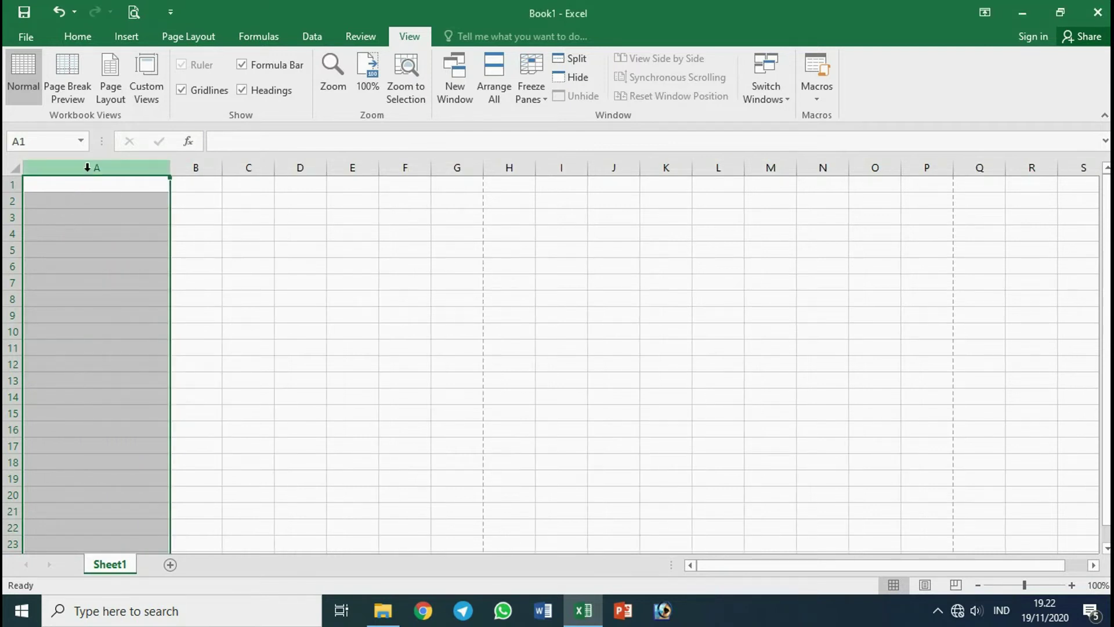
left_click(93, 188)
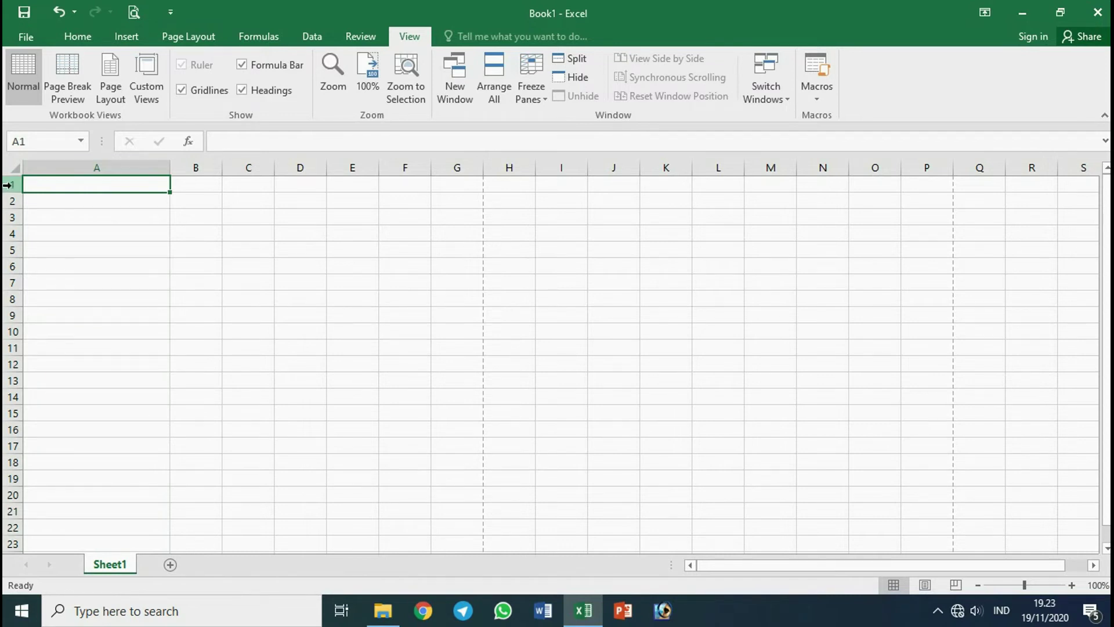
Set row 1's height to 24.
right_click(10, 184)
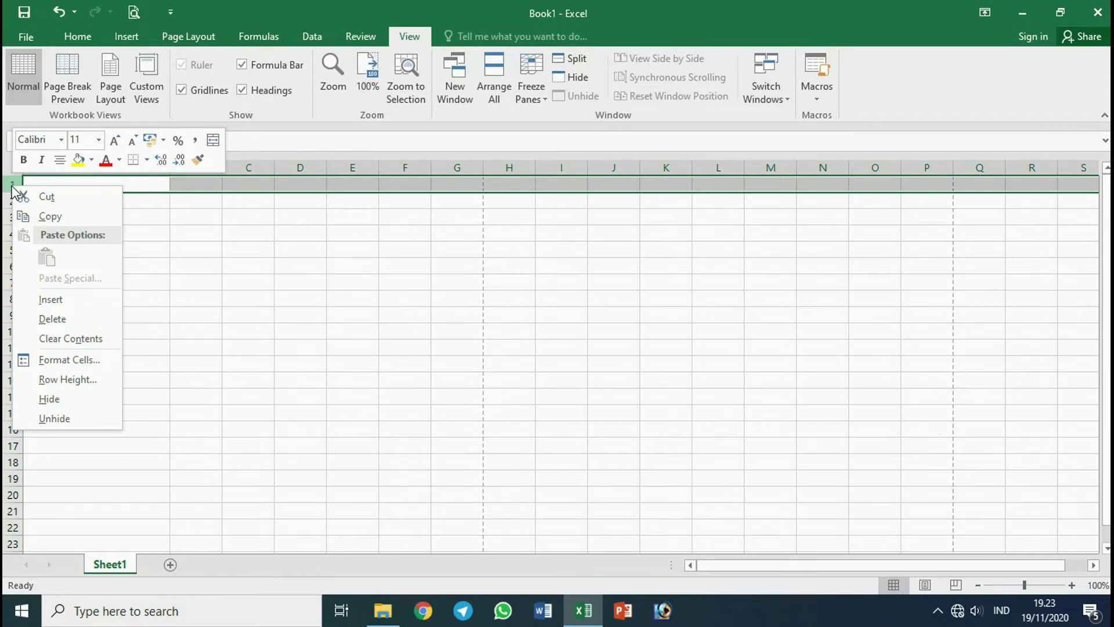
left_click(65, 379)
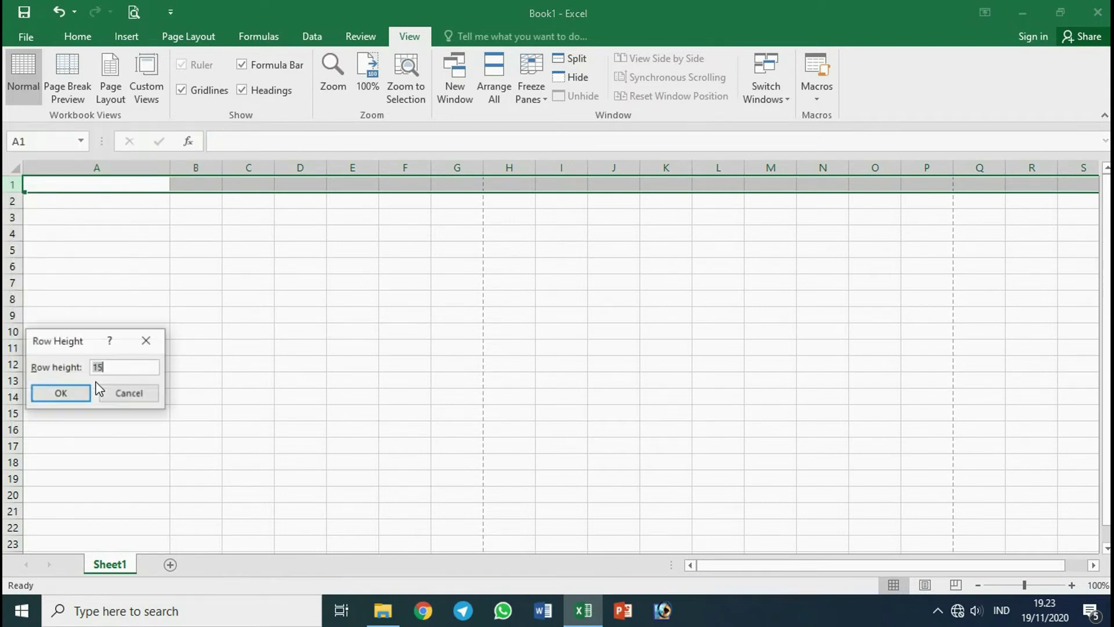
type("24")
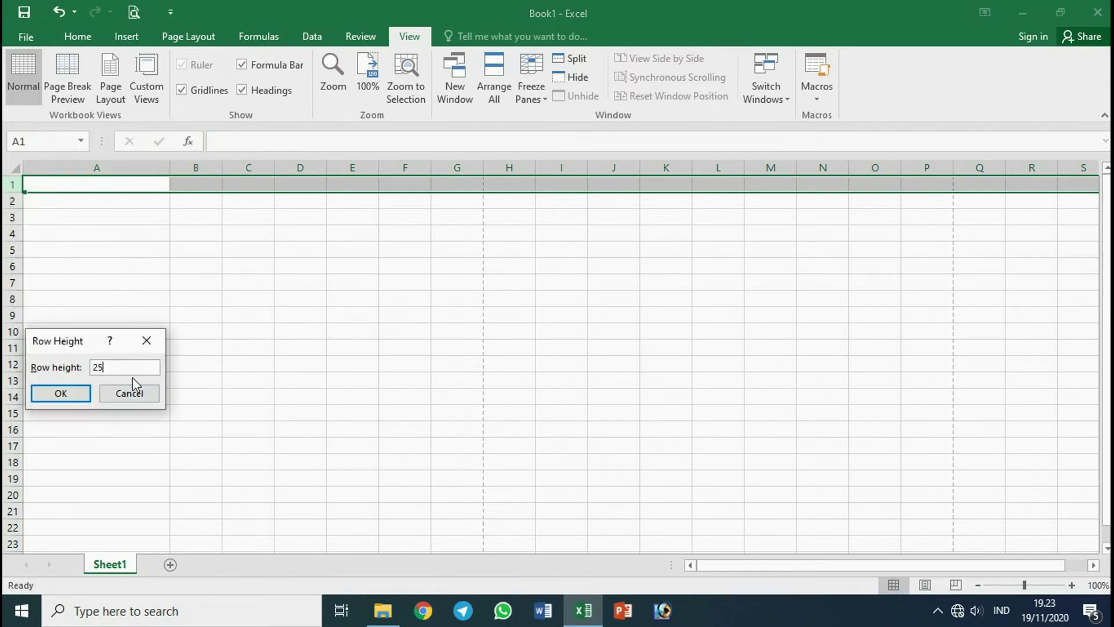
key("Return")
left_click(108, 195)
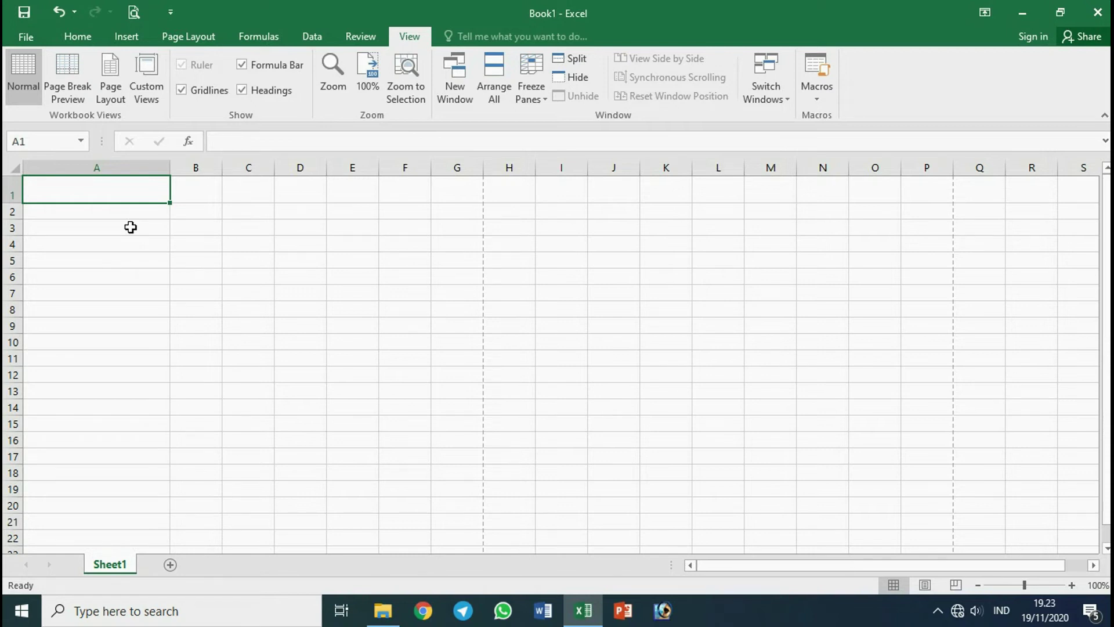
Drag-widen columns A to C together and select rows 1 to 3.
left_click_drag(119, 165, 249, 165)
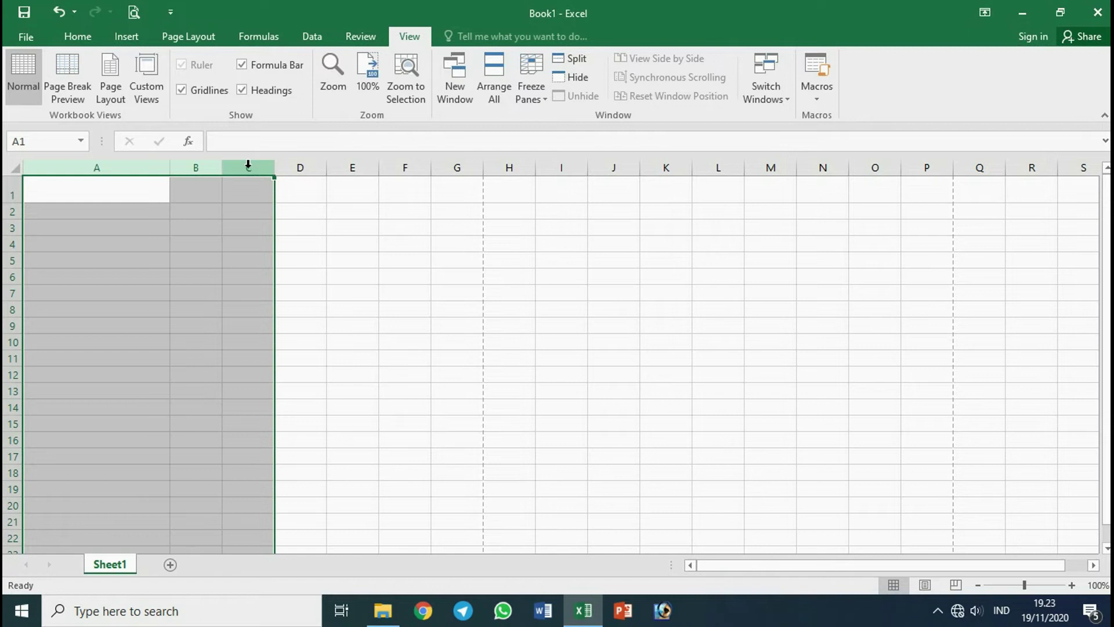
left_click_drag(142, 167, 237, 168)
left_click_drag(169, 169, 184, 167)
left_click(168, 188)
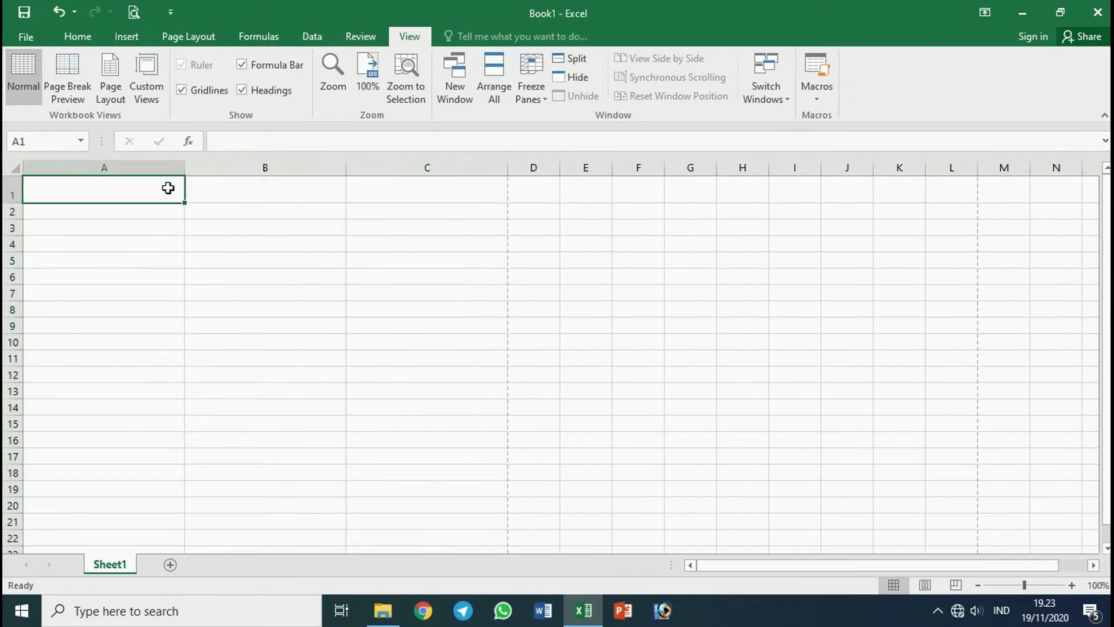
left_click(243, 193)
left_click(388, 193)
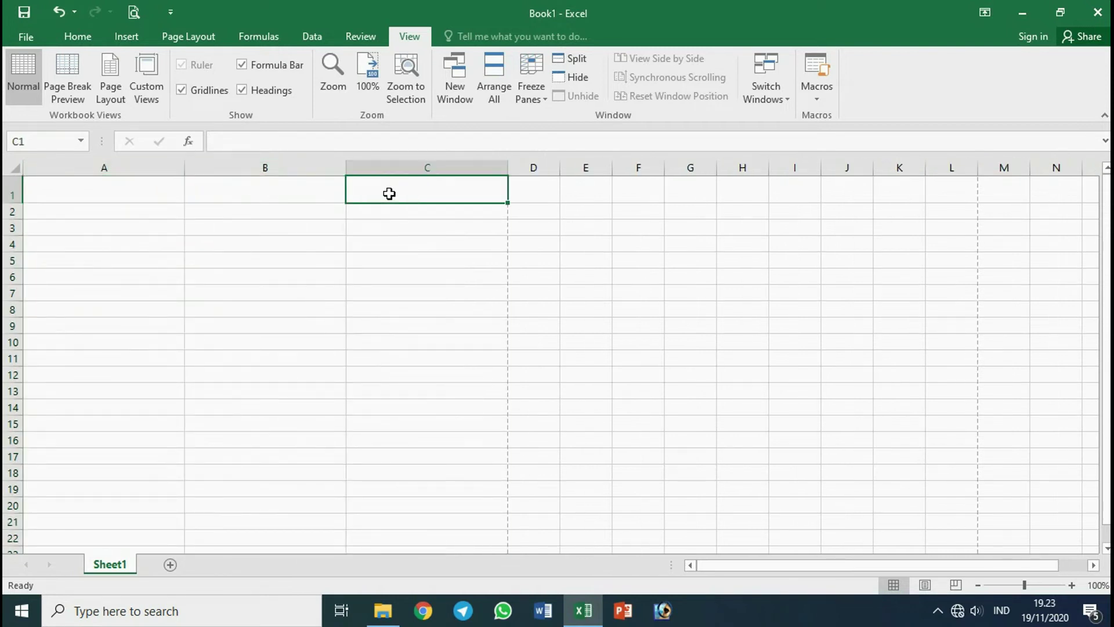
left_click(145, 182)
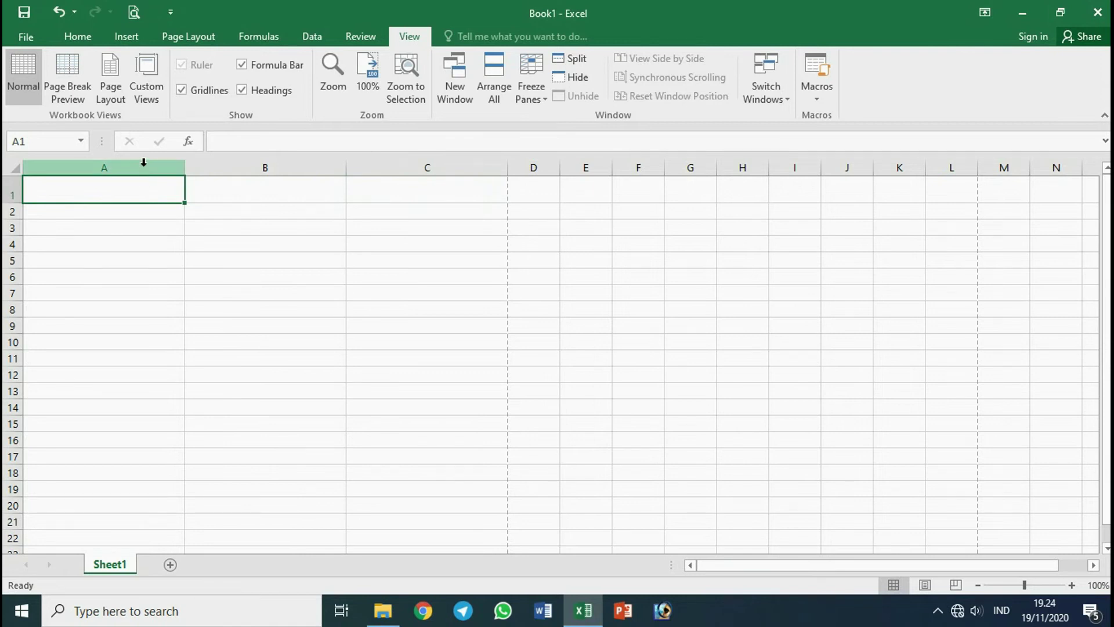
left_click_drag(7, 193, 7, 252)
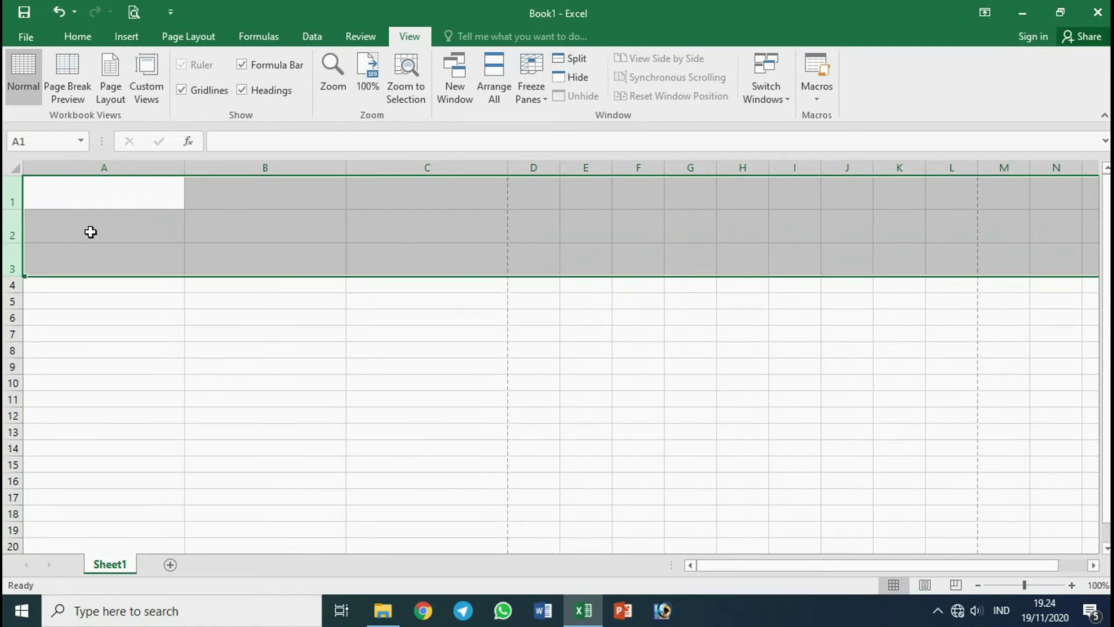
Set columns A through C to a width of 25.
left_click(111, 203)
left_click_drag(87, 169, 382, 165)
right_click(384, 165)
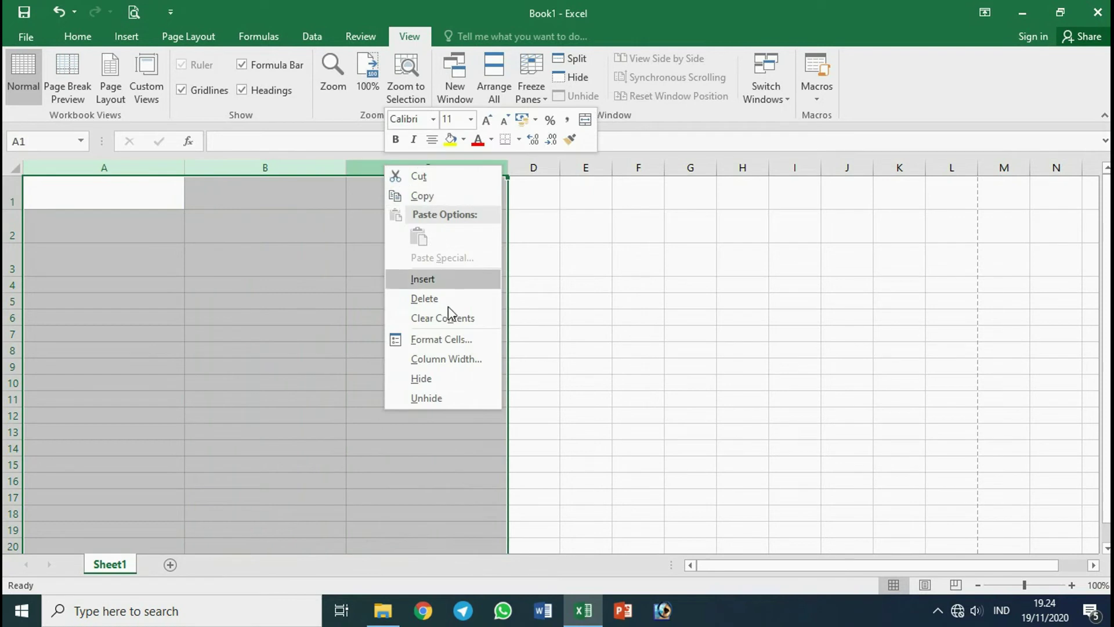
left_click(444, 359)
type("25")
key("Return")
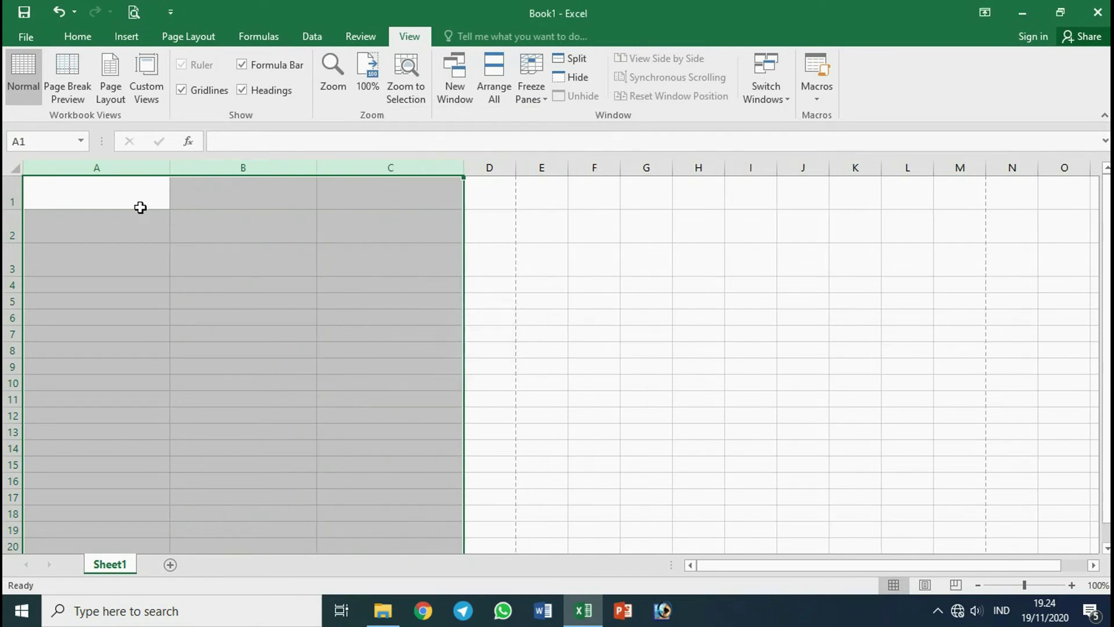
left_click(141, 207)
left_click(244, 190)
left_click(369, 199)
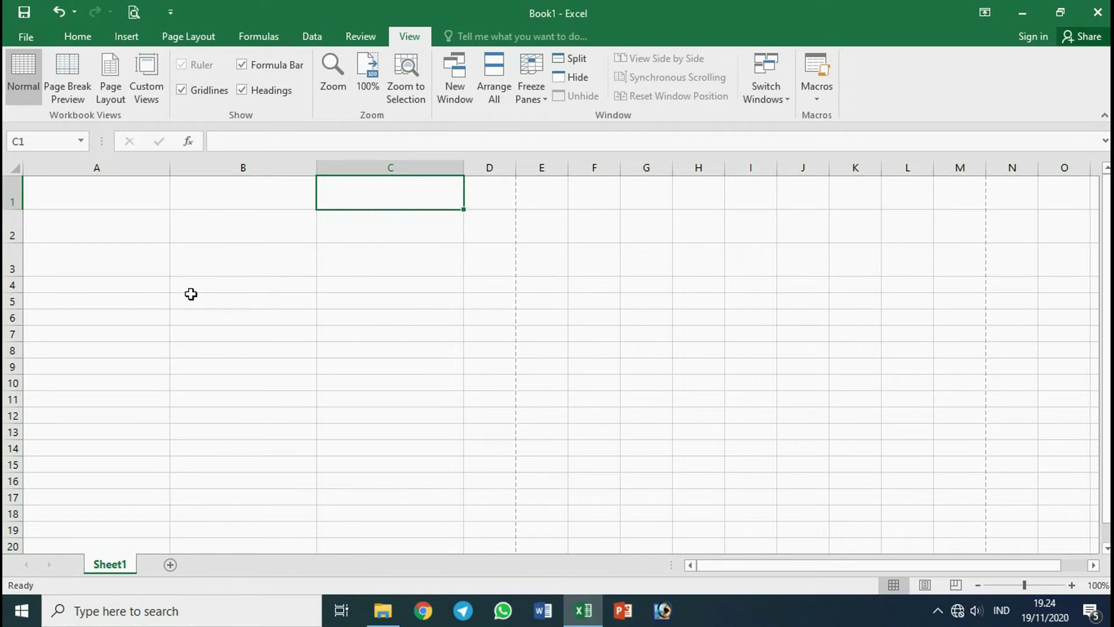
Merge and center cells B4 and C4 using the Home tab.
left_click_drag(186, 281, 368, 285)
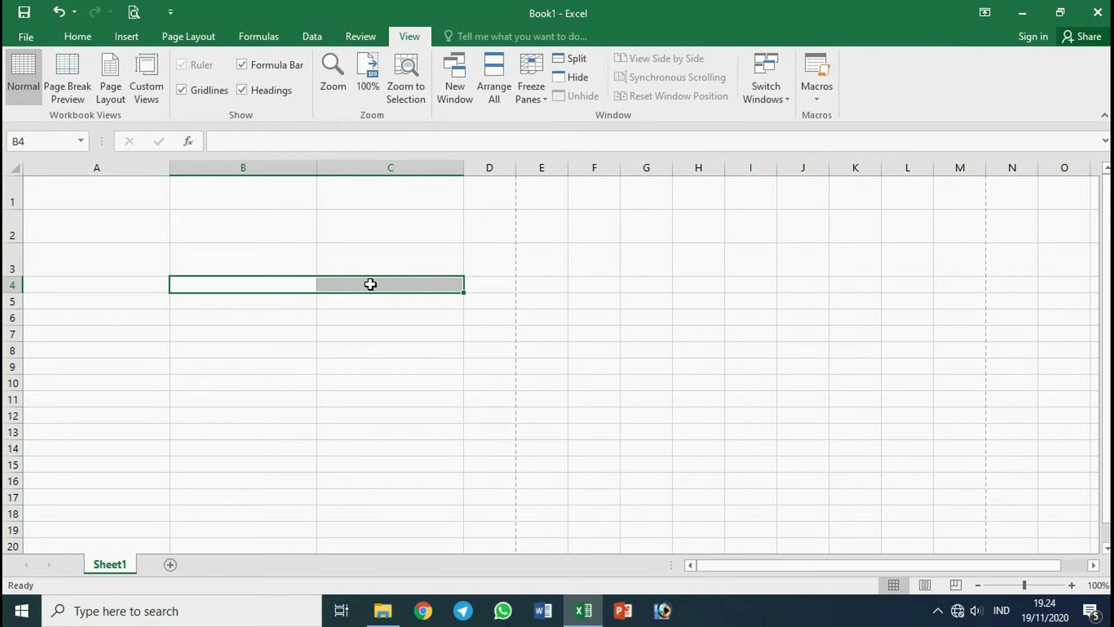
left_click(341, 328)
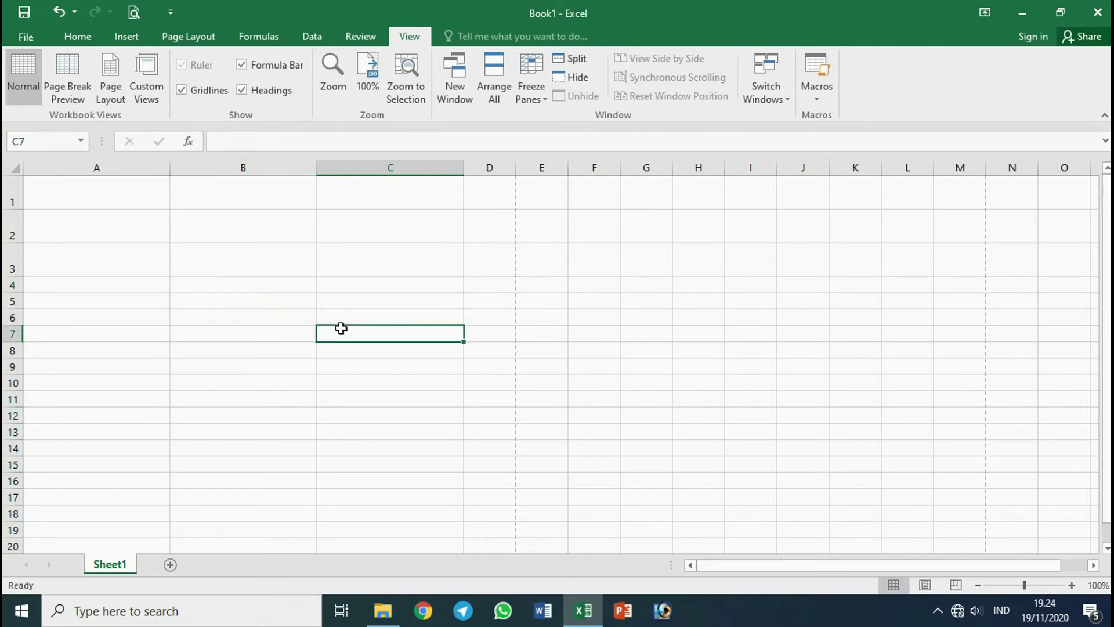
left_click(276, 283)
left_click_drag(276, 283, 342, 283)
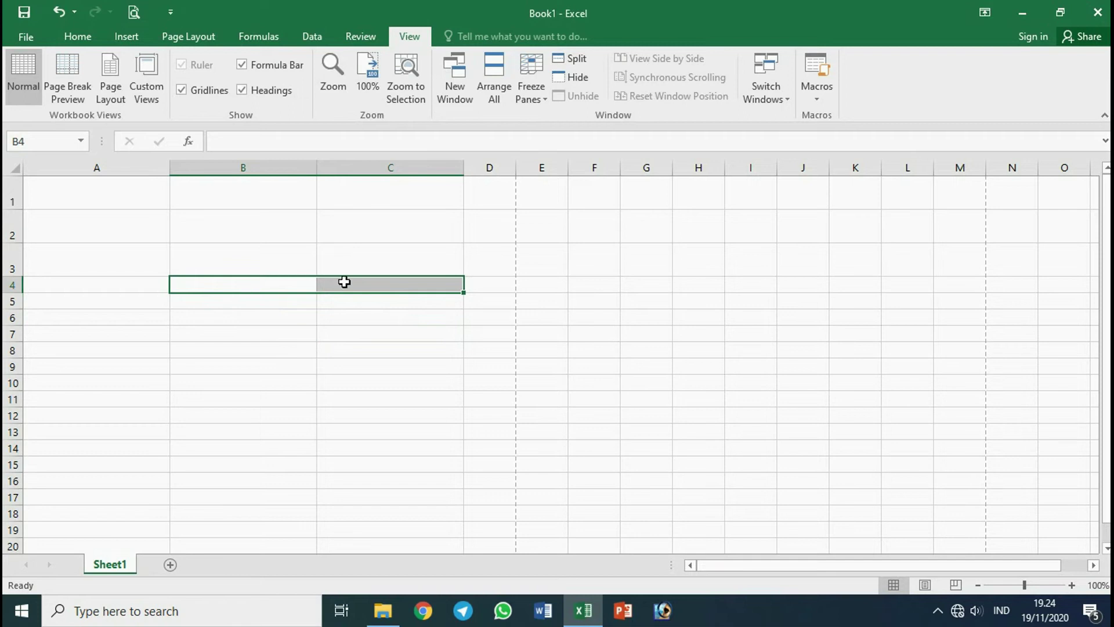
left_click(83, 39)
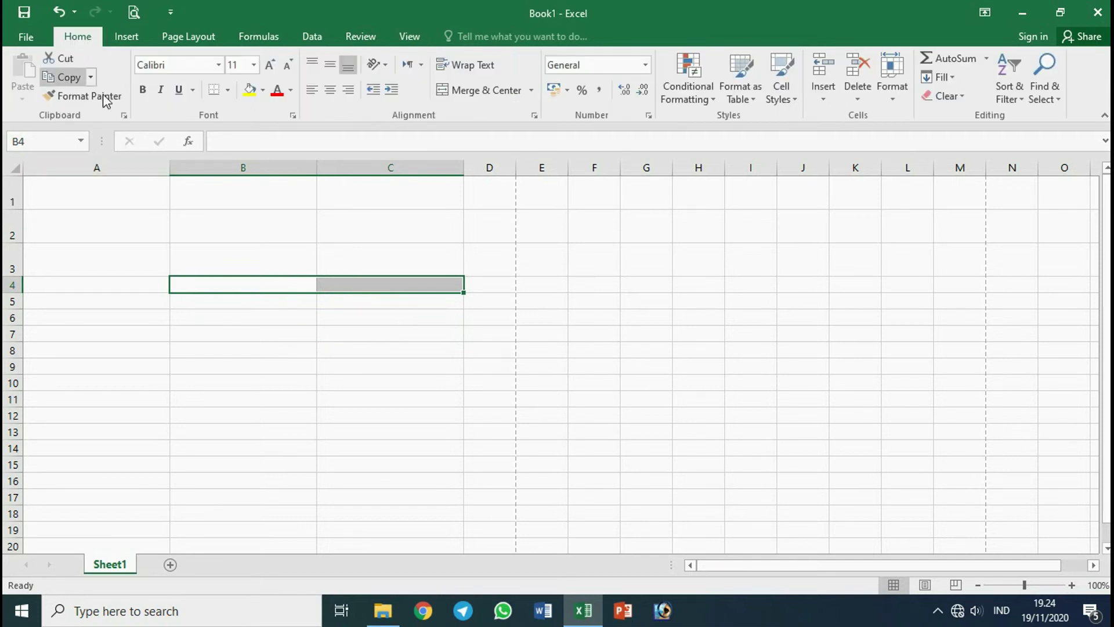
left_click(470, 94)
Check the merged B4:C4 cell by selecting it and nearby cells below.
left_click(389, 333)
left_click(308, 281)
left_click(337, 336)
left_click(321, 281)
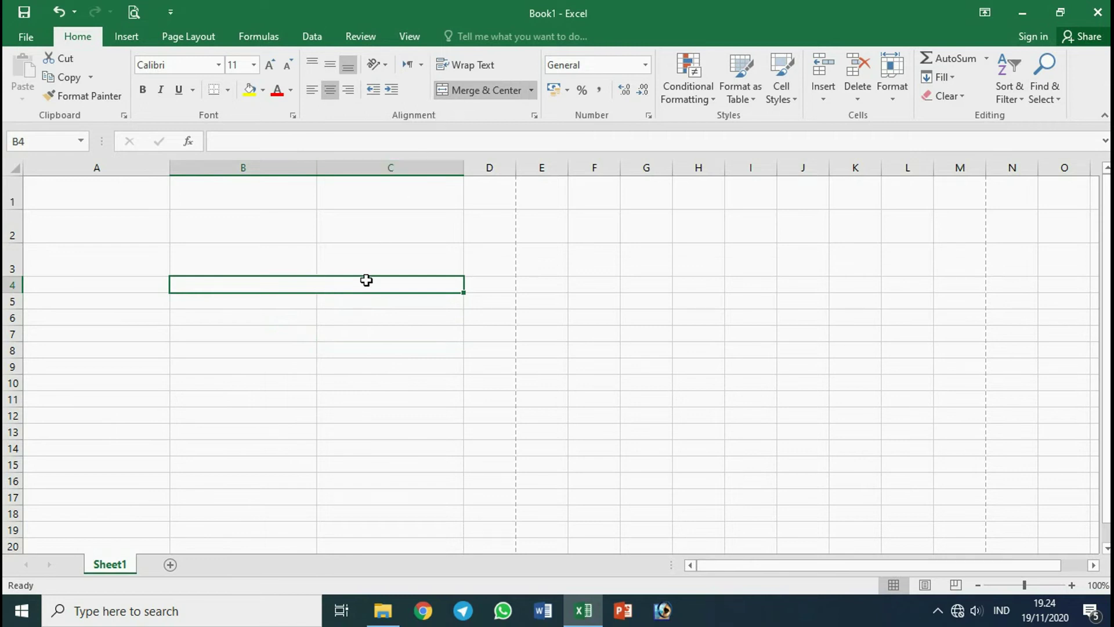
left_click(334, 346)
left_click(329, 282)
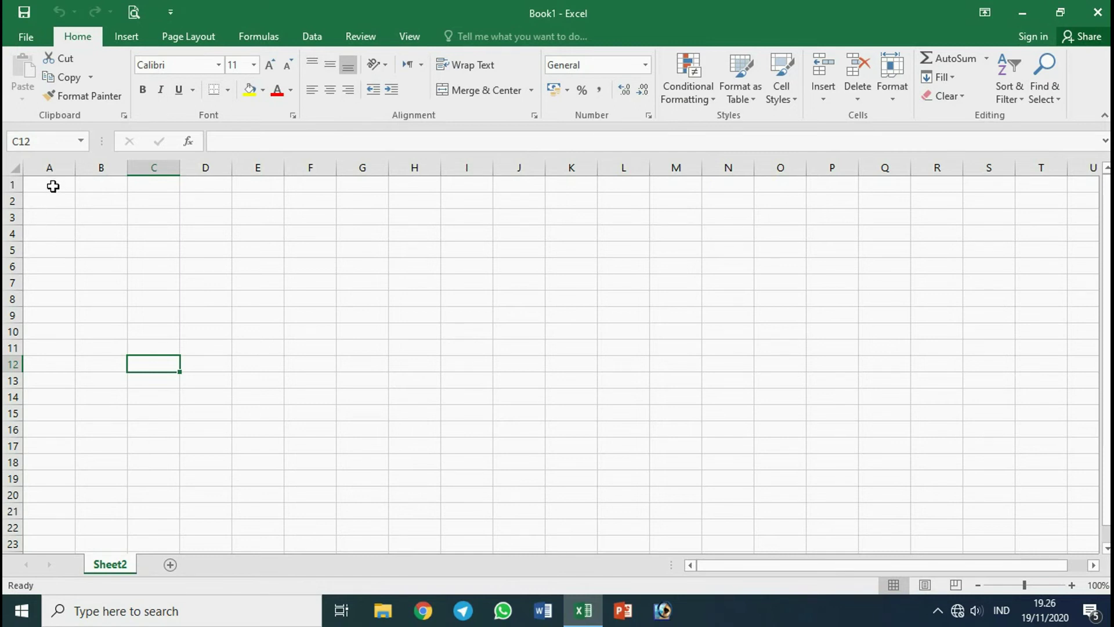
Select A1:C3 and apply All Borders to every cell.
left_click_drag(53, 186, 152, 213)
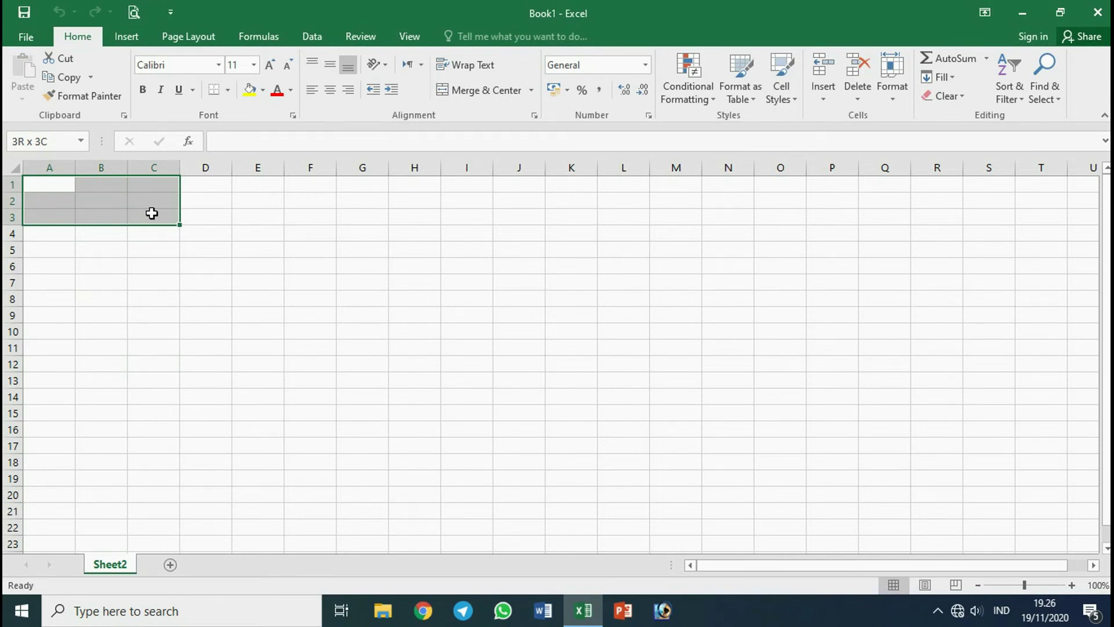
left_click_drag(152, 213, 151, 212)
left_click_drag(47, 188, 151, 218)
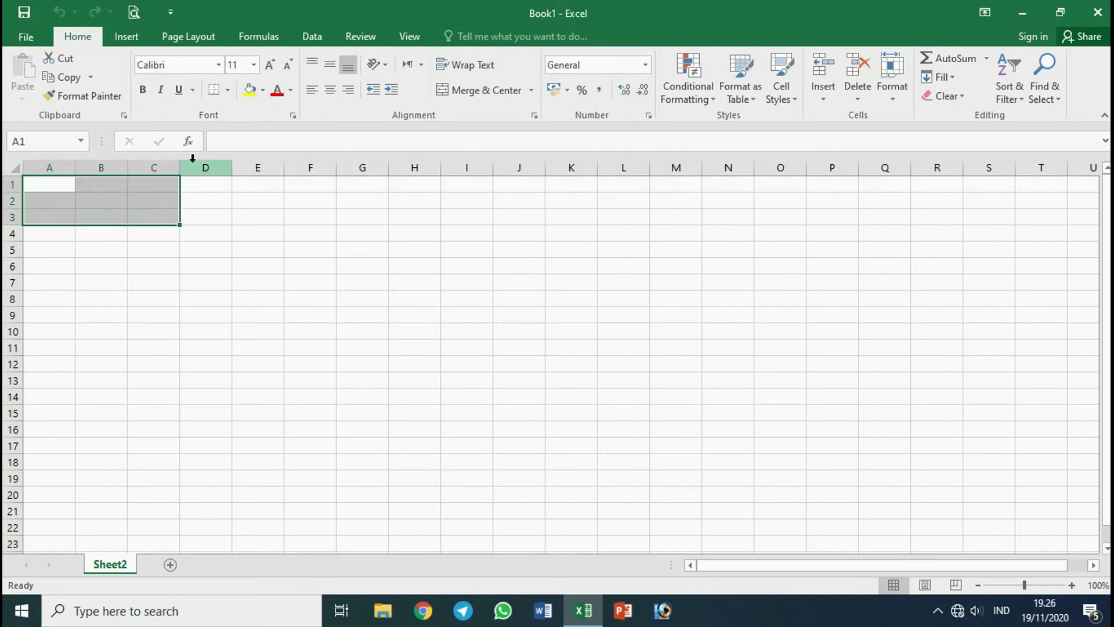
left_click(228, 92)
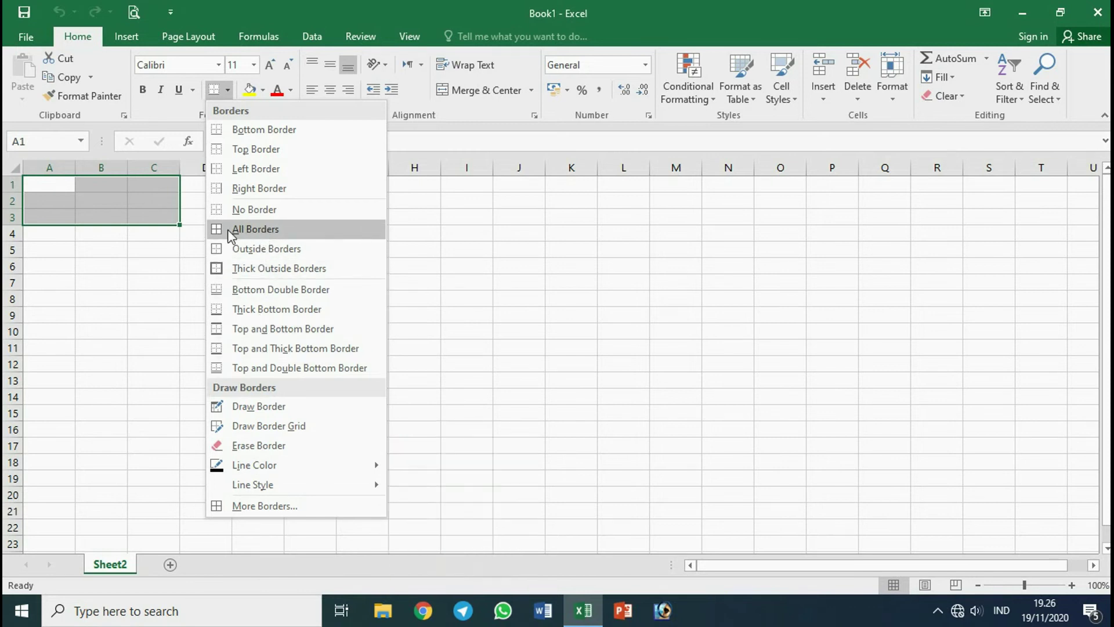
left_click(287, 231)
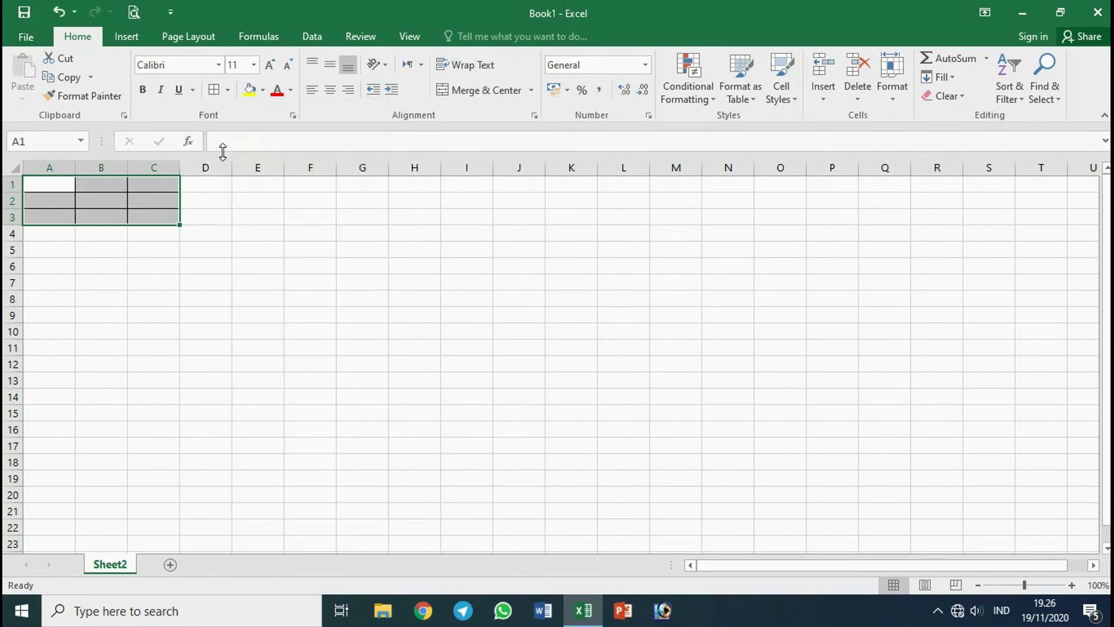
Use More Borders to apply a medium solid line to every outline and inside edge of A1:C3.
left_click(229, 90)
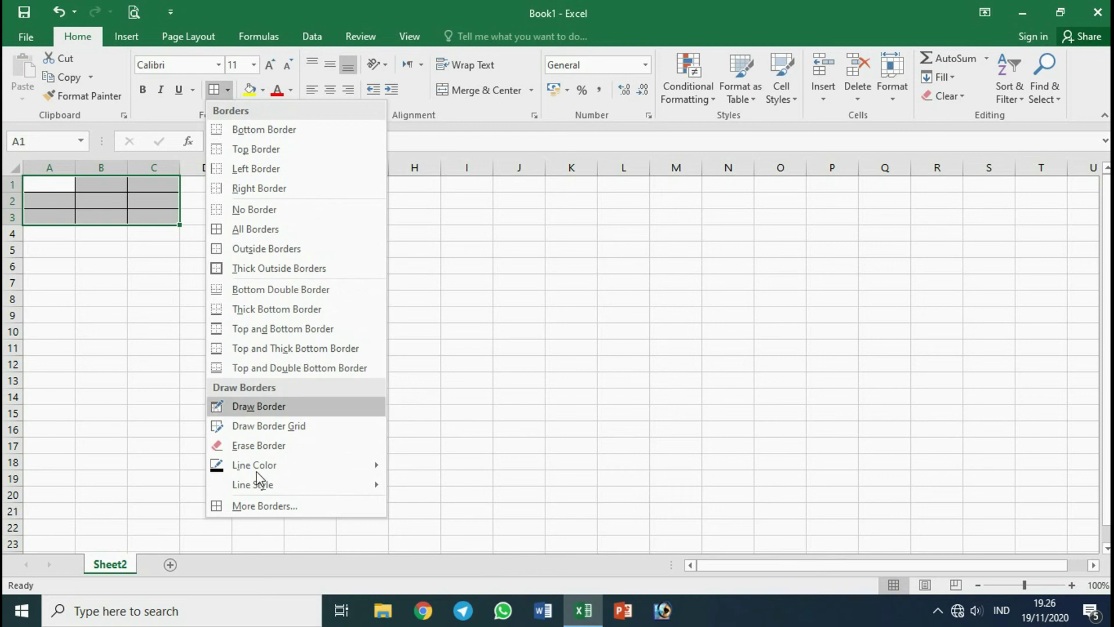
left_click(261, 505)
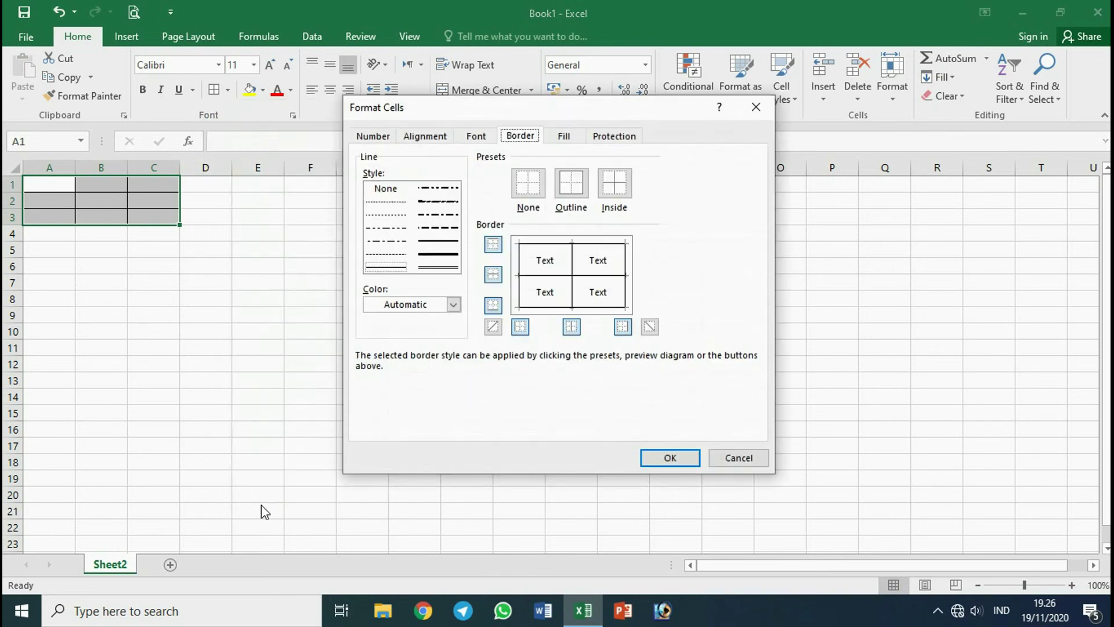
left_click(455, 244)
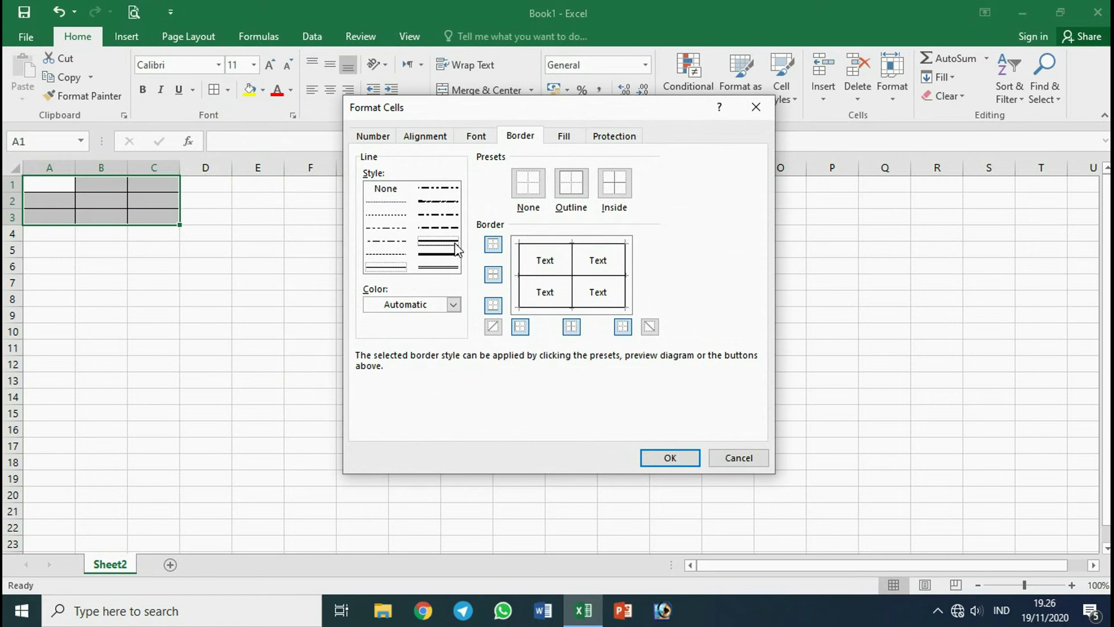
left_click(520, 259)
left_click(555, 250)
left_click(626, 285)
left_click(602, 308)
left_click(575, 295)
left_click(587, 278)
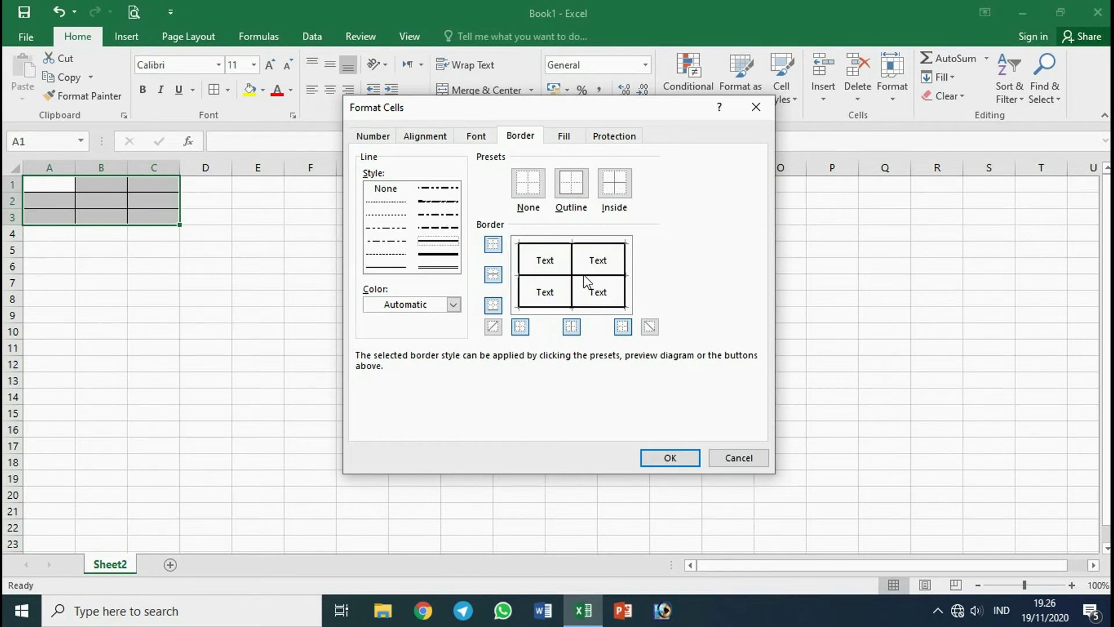
left_click(678, 463)
left_click(306, 336)
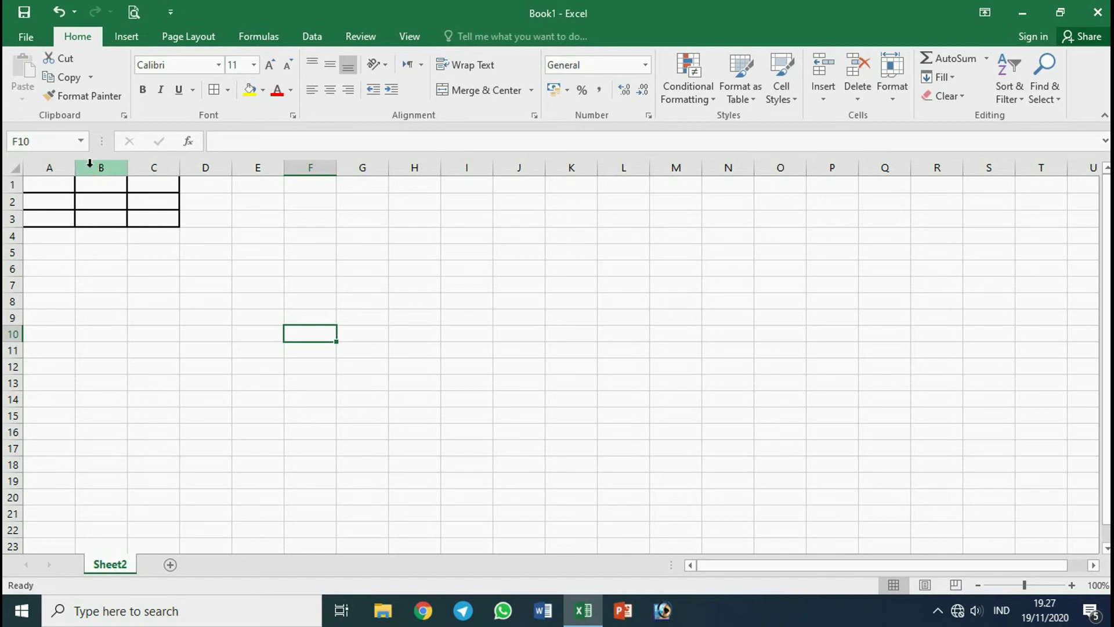
Select the top row A1:C1 and give it a dark orange fill.
left_click_drag(65, 186, 155, 221)
left_click(186, 300)
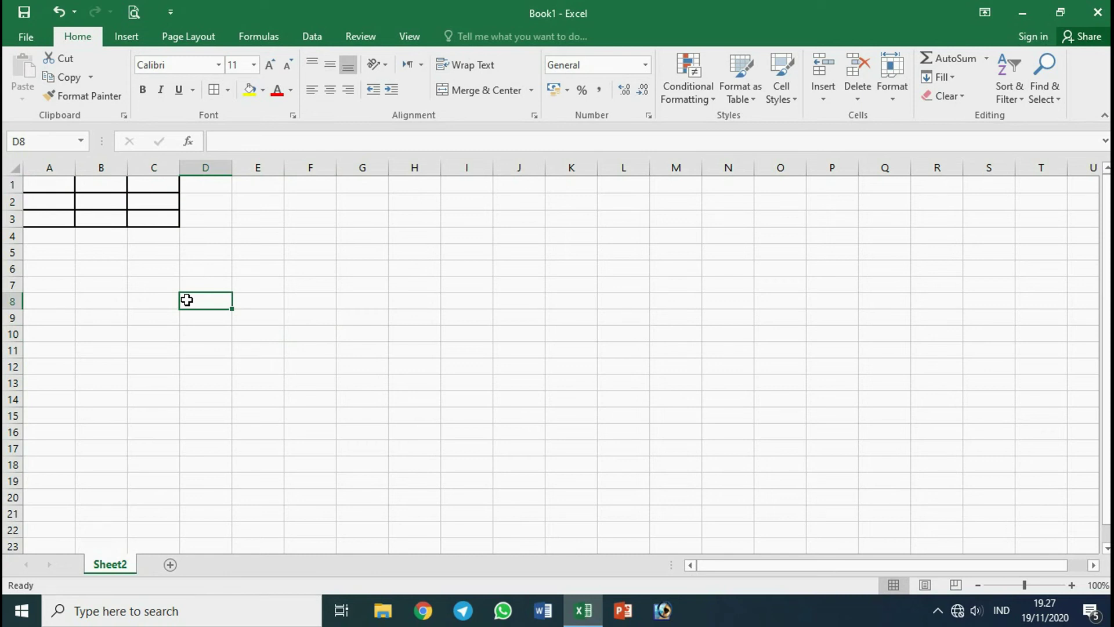
left_click(119, 264)
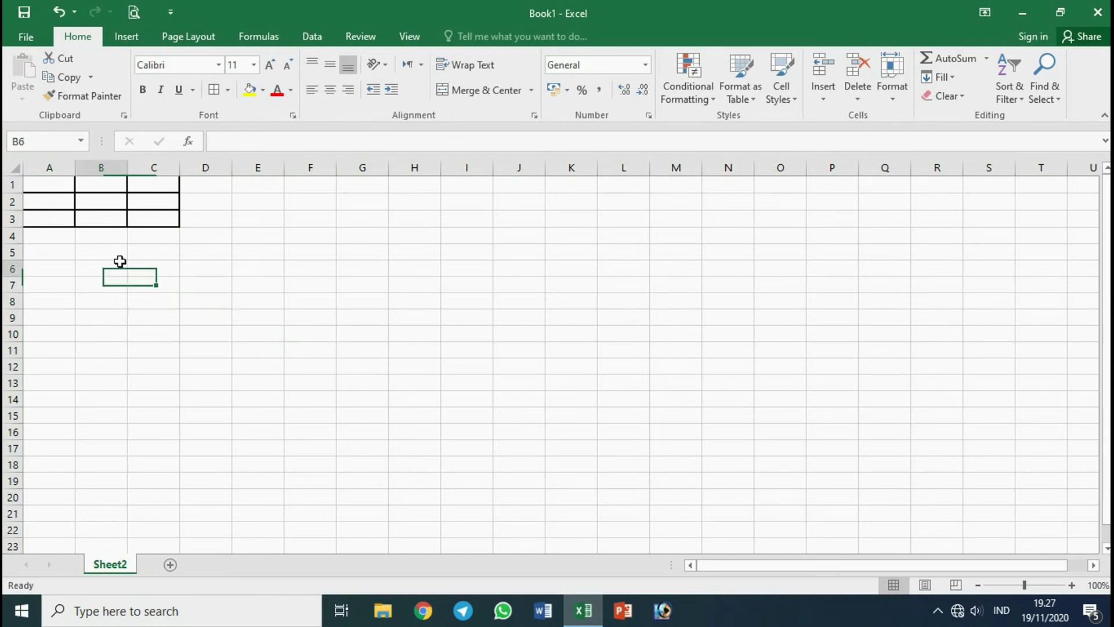
left_click_drag(50, 184, 152, 185)
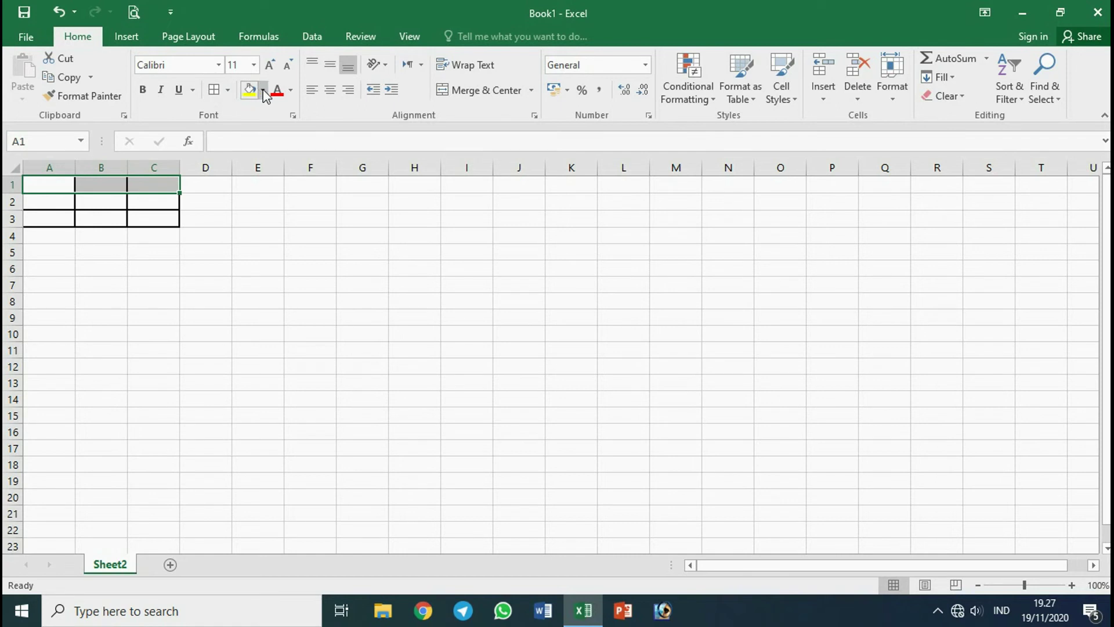
left_click(264, 90)
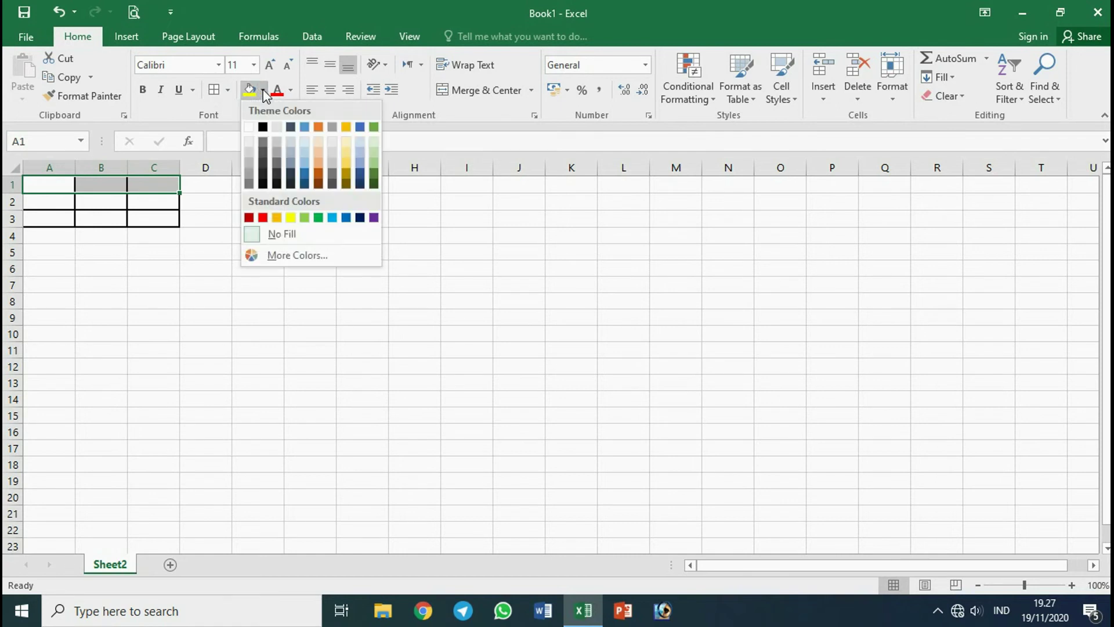
left_click(318, 174)
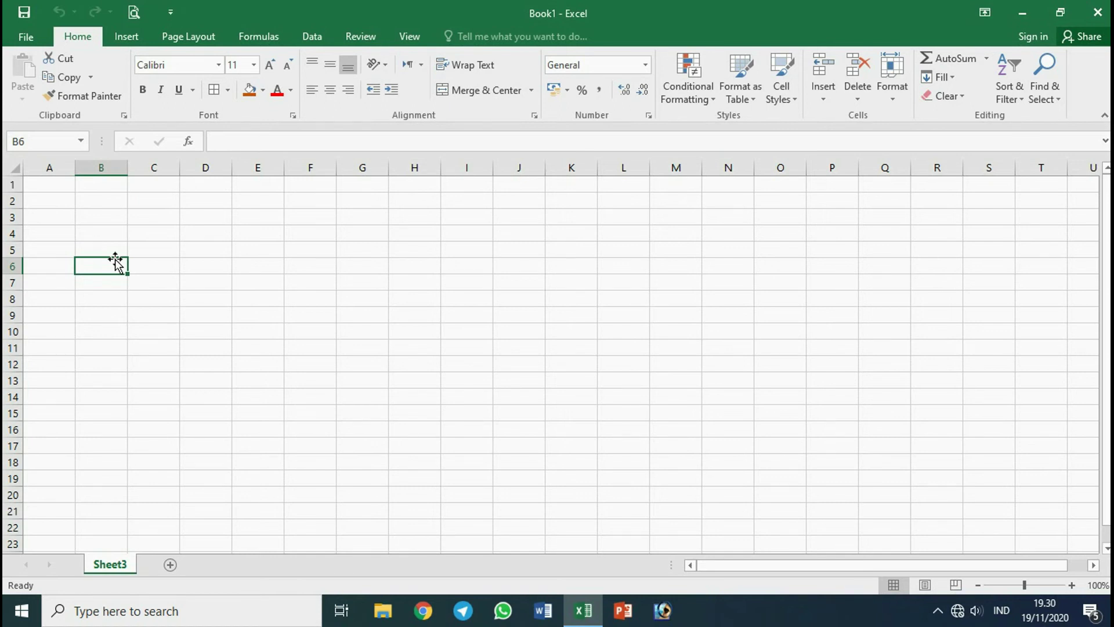
Enter 1+1 in A3, then add a leading = so it becomes the formula =1+1.
left_click(120, 235)
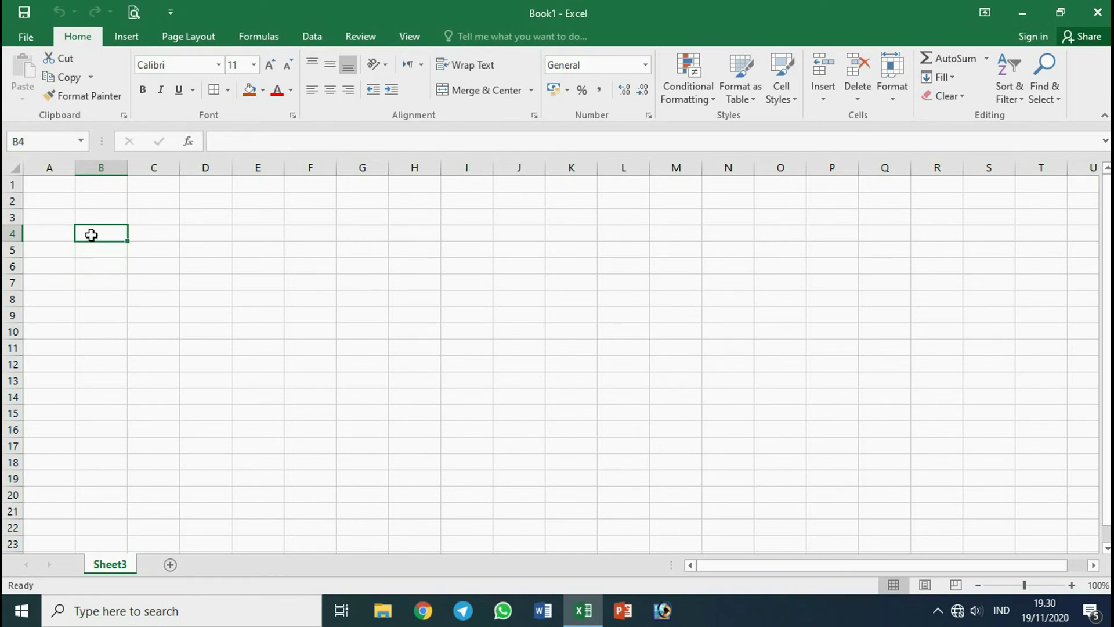
left_click(47, 235)
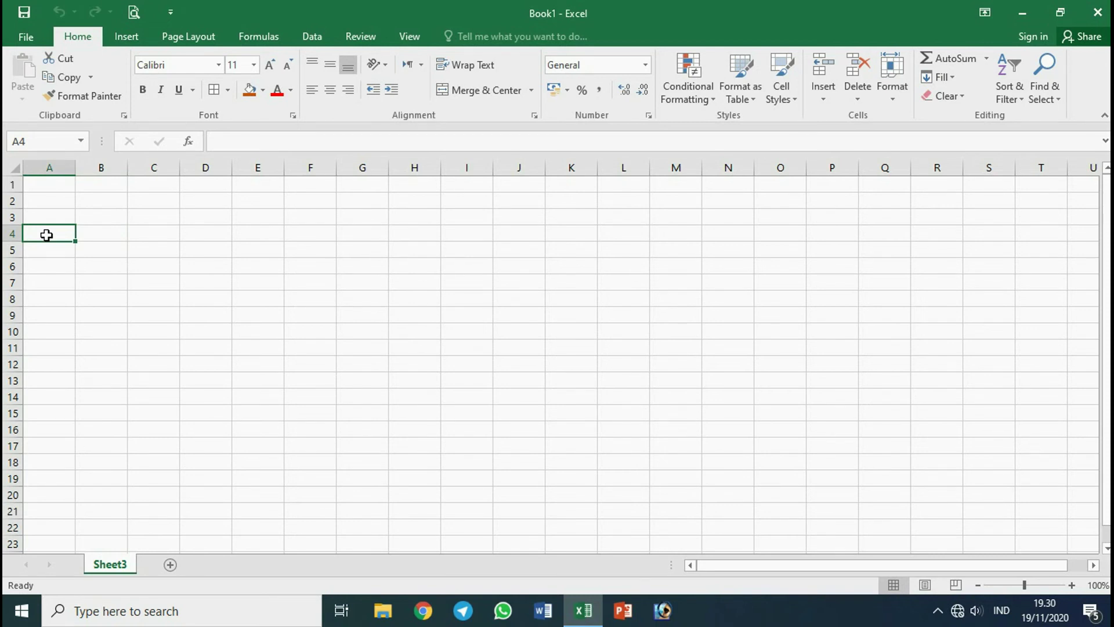
left_click(50, 211)
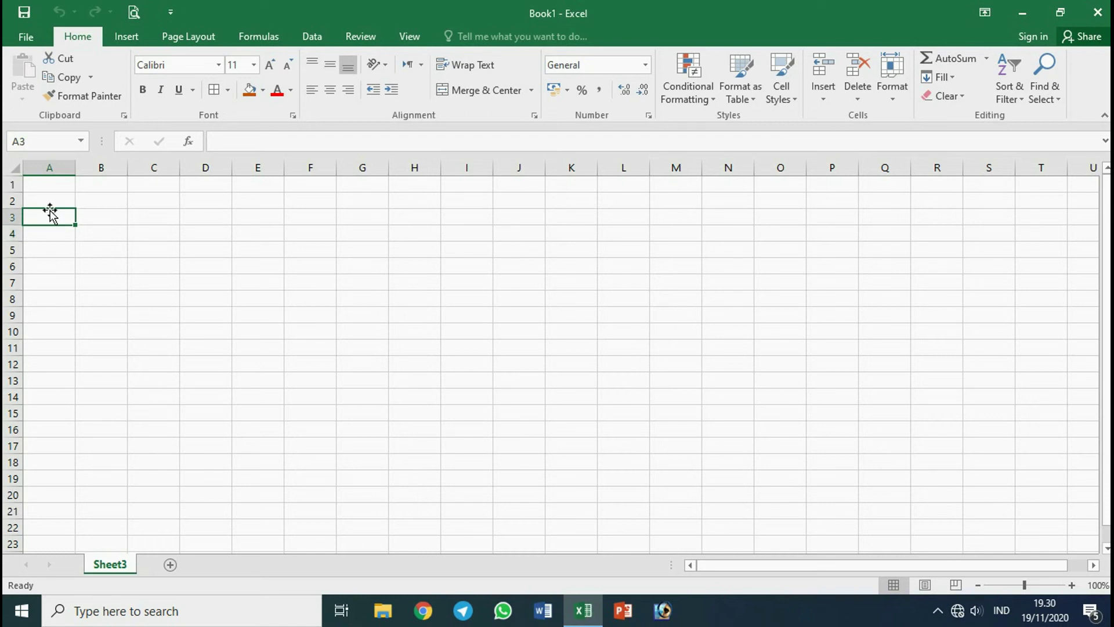
type("1+1")
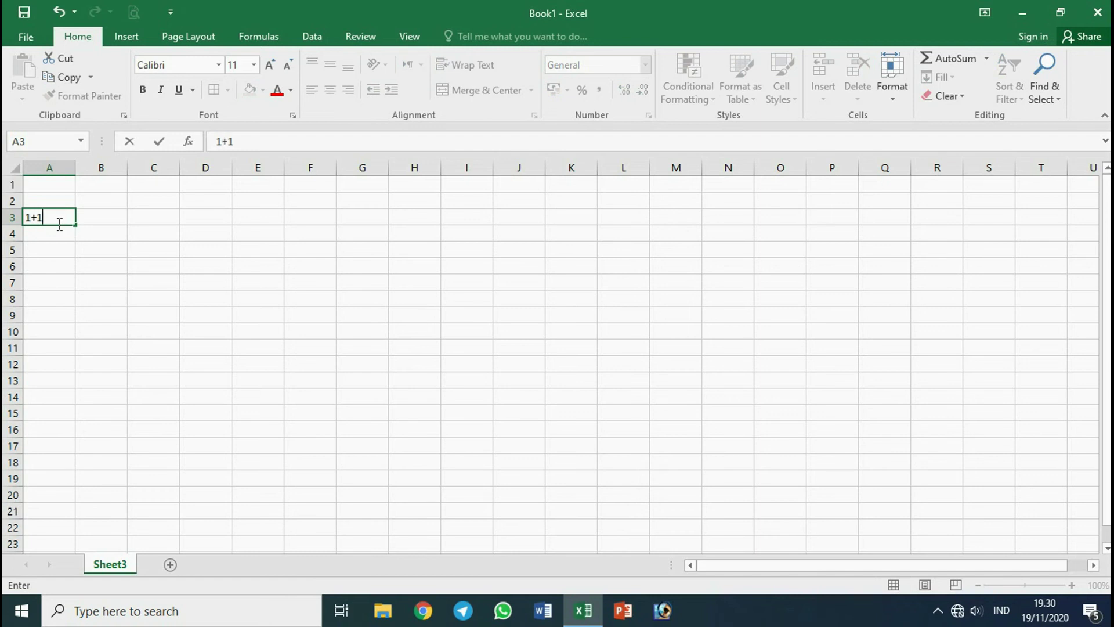
key("Return")
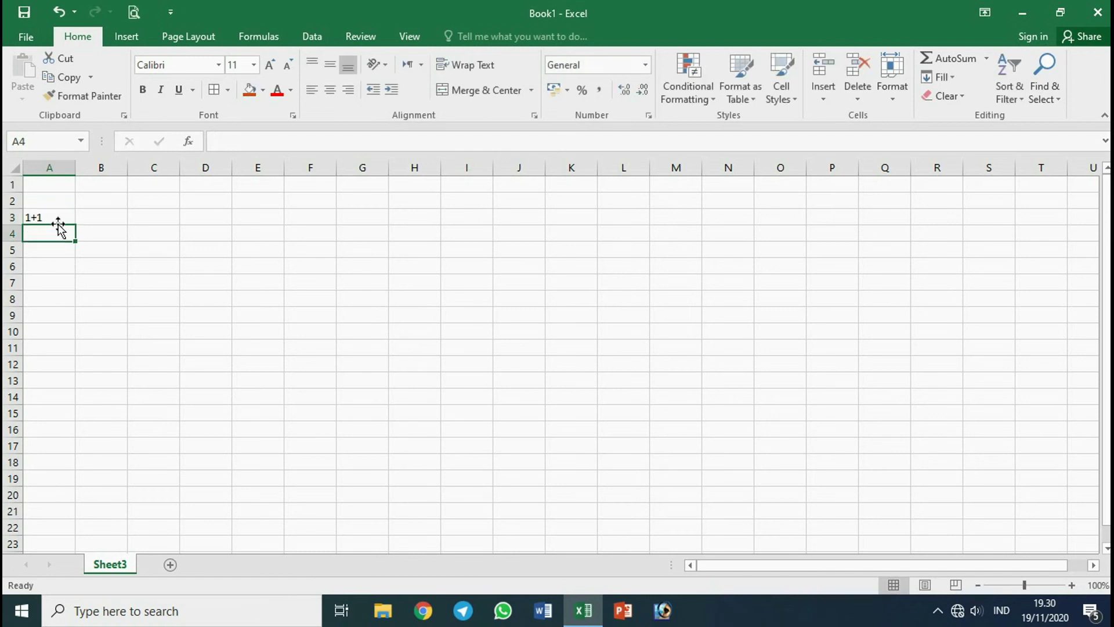
left_click(58, 214)
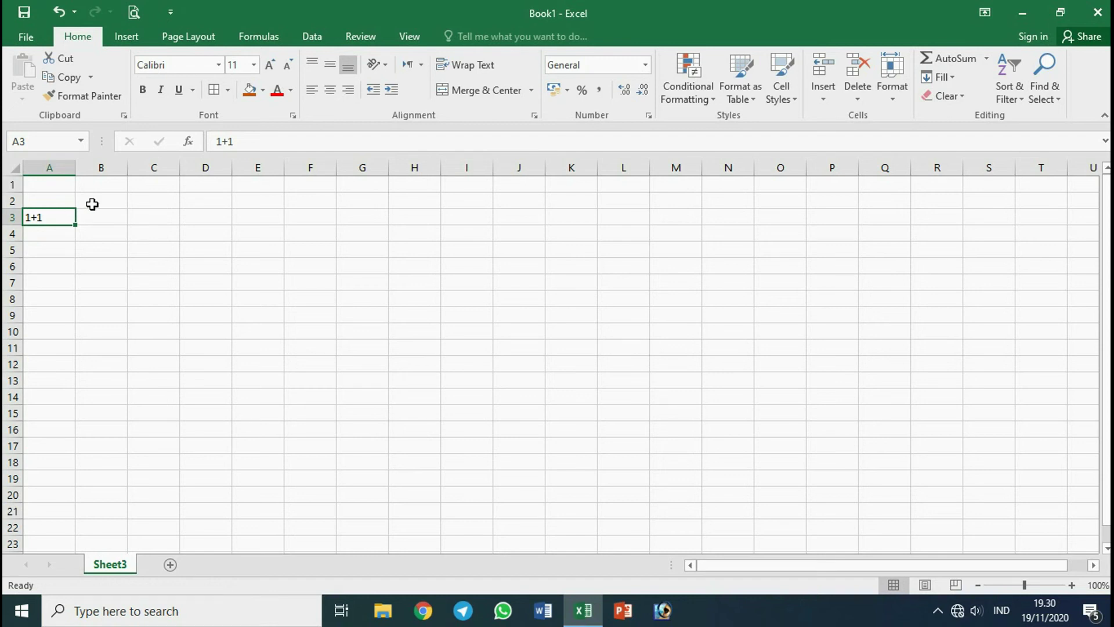
left_click(216, 142)
type("=")
key("Return")
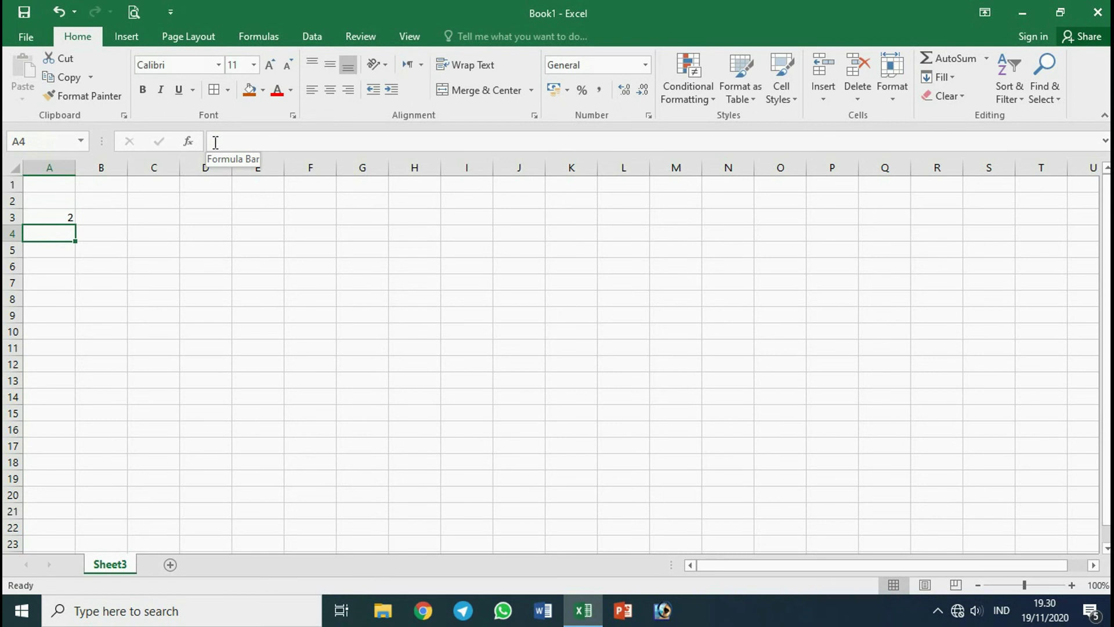
Enter 2 in A5 and 3 in B5, and put =A5+B5 in C5.
left_click(91, 230)
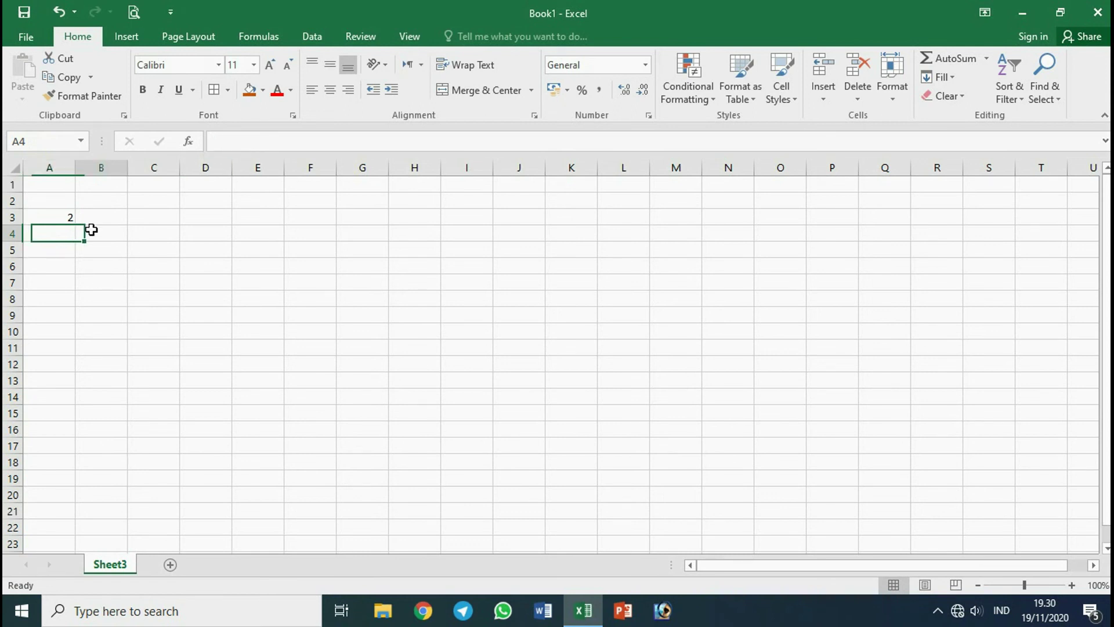
left_click(55, 255)
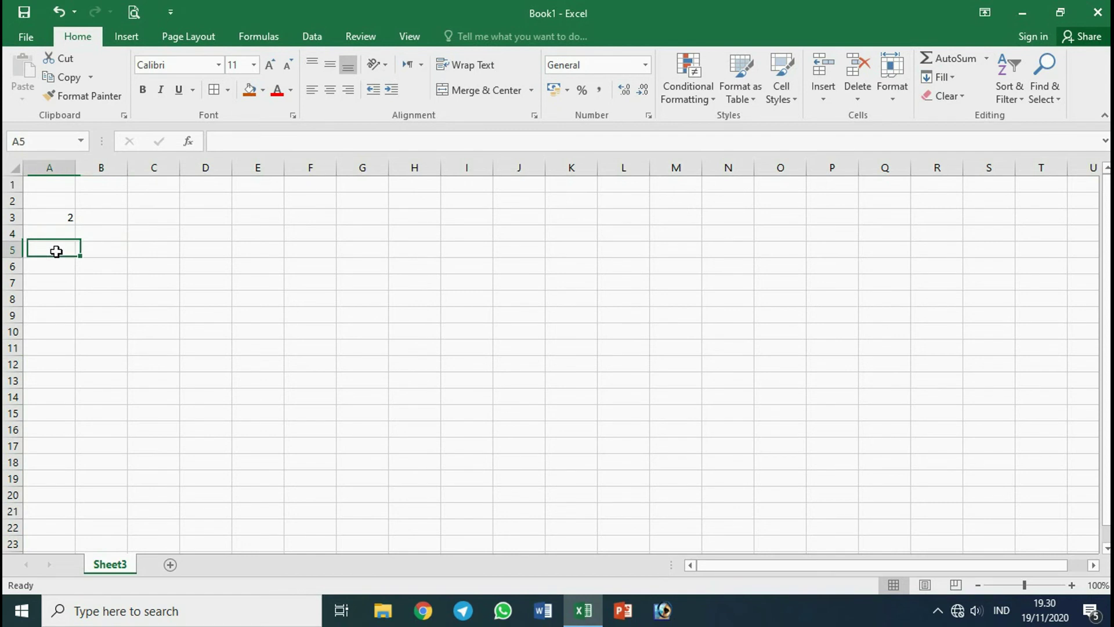
type("2")
left_click(105, 251)
double_click(105, 252)
type("3")
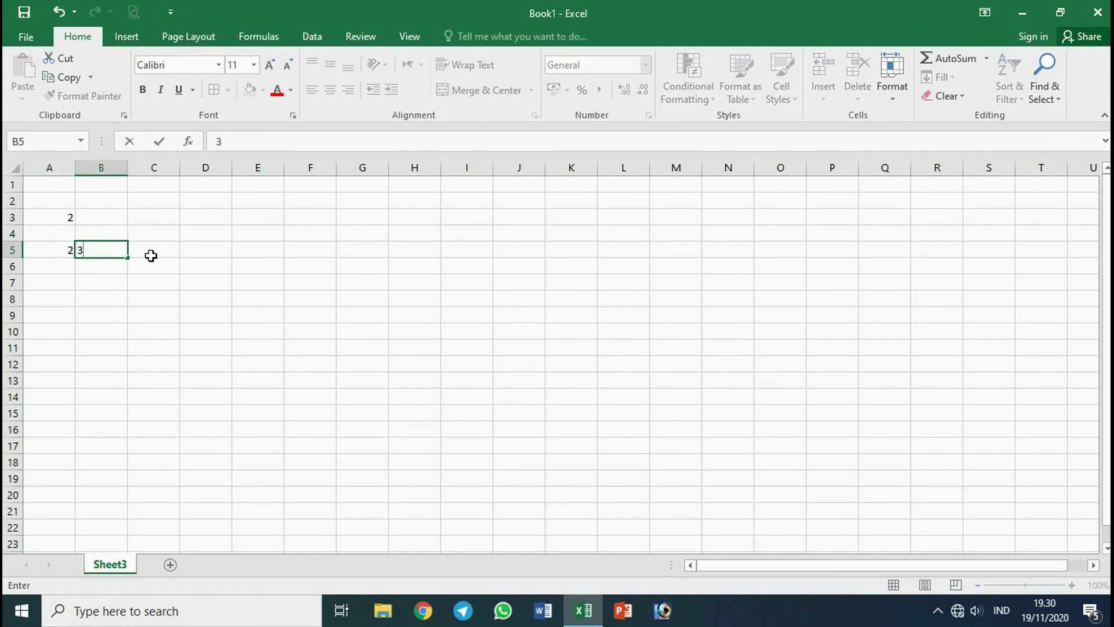
left_click(157, 252)
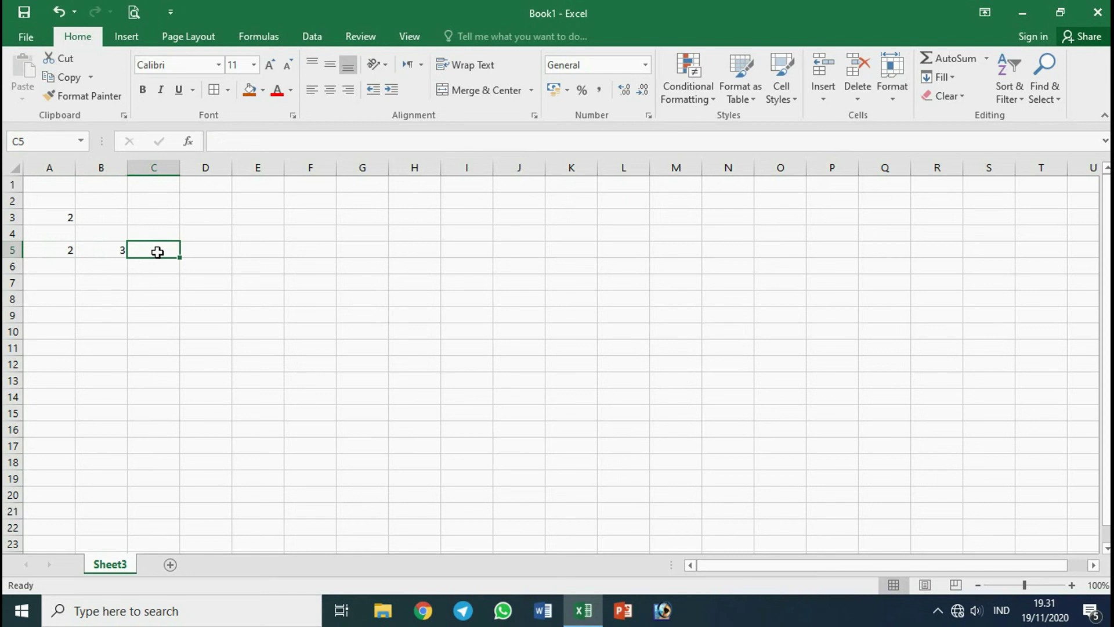
type("=")
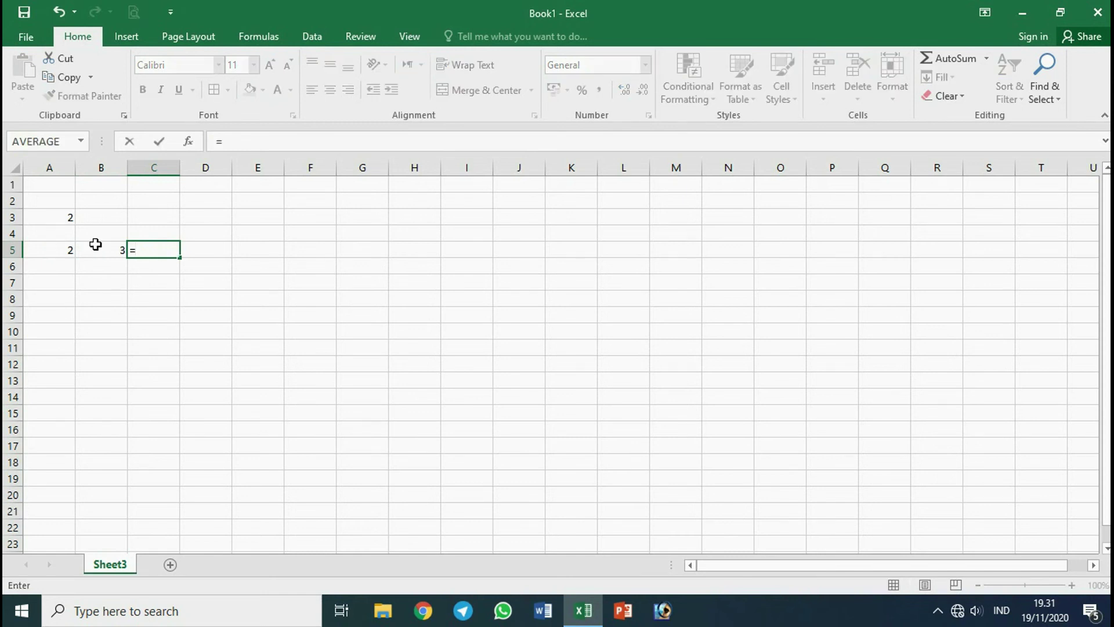
left_click(50, 247)
type("+")
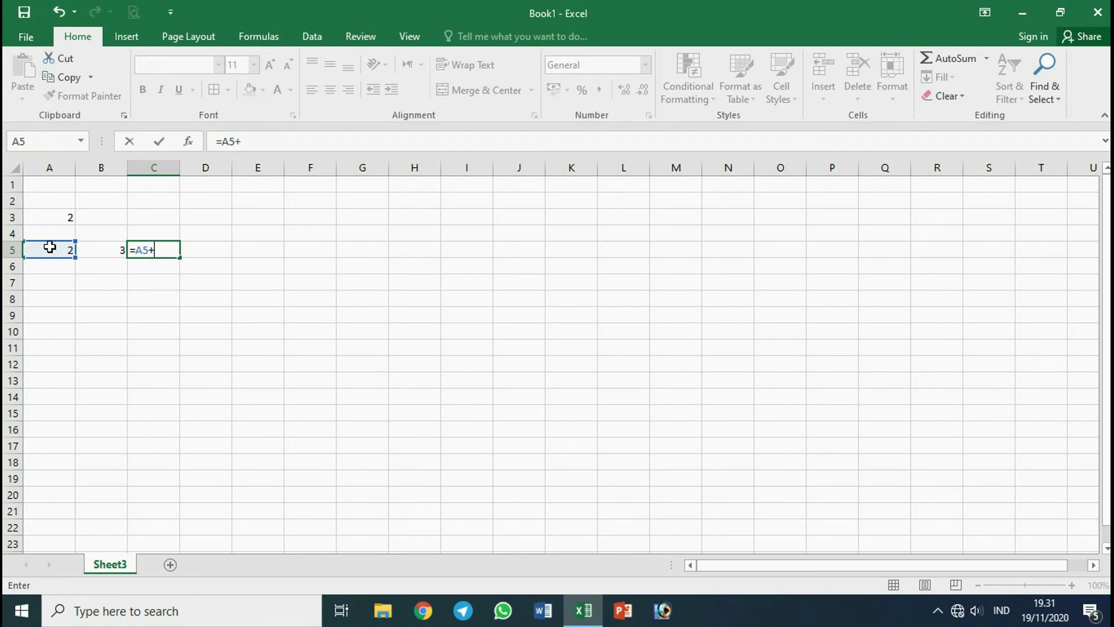
left_click(105, 249)
key("Return")
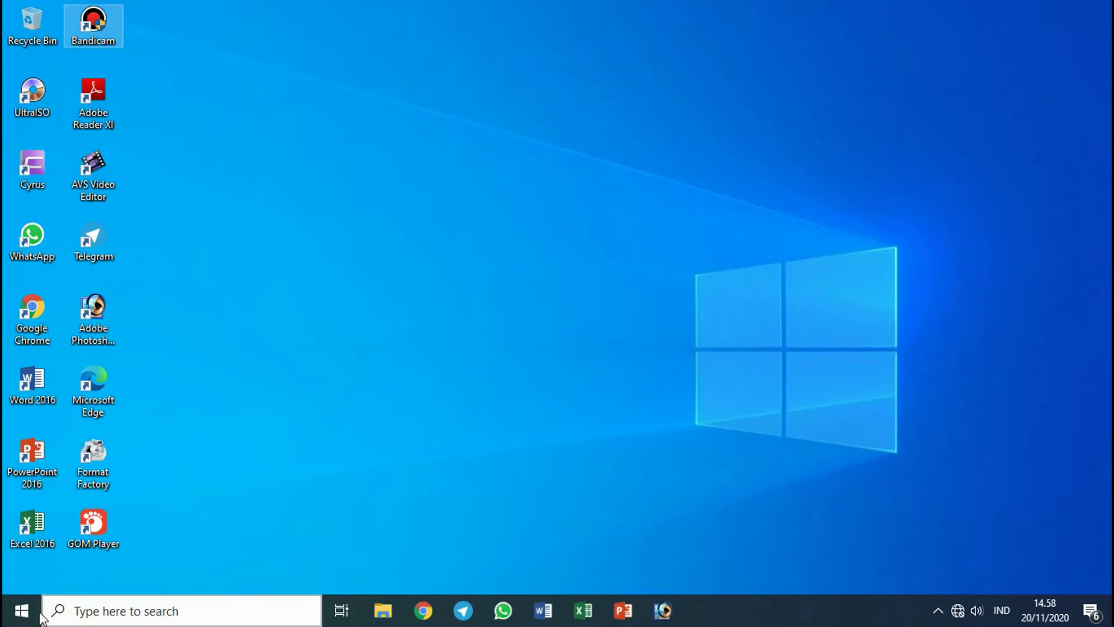
Launch Excel 2016 from the Start menu and create a blank workbook.
left_click(21, 619)
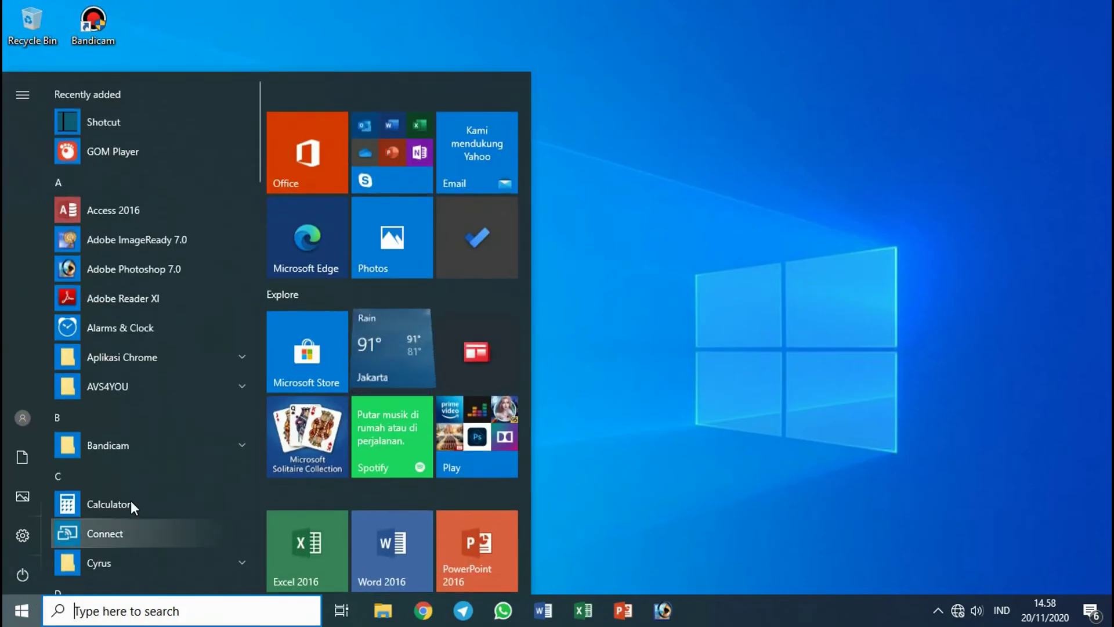
scroll(133, 508, "down", 2)
scroll(133, 507, "down", 3)
left_click(127, 399)
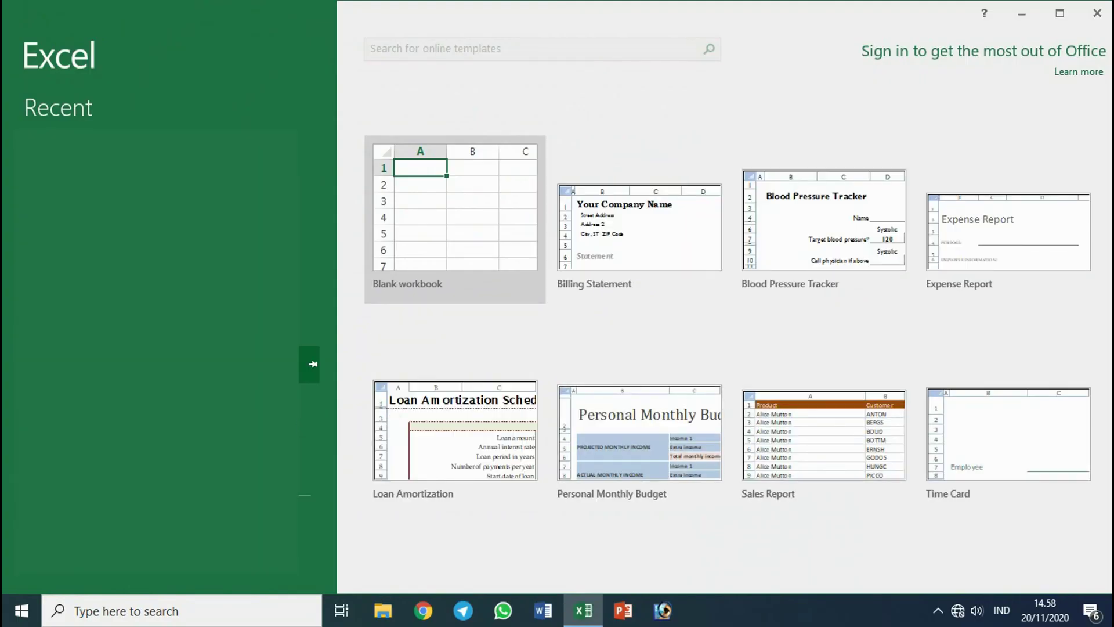
left_click(440, 237)
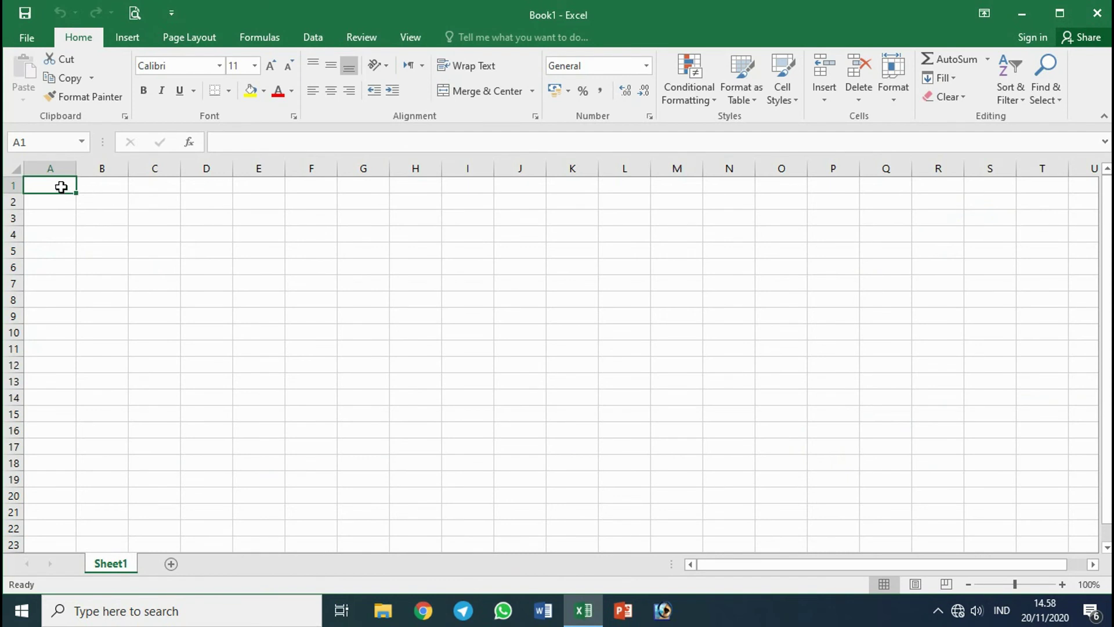
Enter the title 'DAFTAR NILAI PENILAIAN TENGAH SEMESTER GANJIL' and 'TAHUN PELAJARAN 2020-2021' below it.
type("DAFTAR NILA")
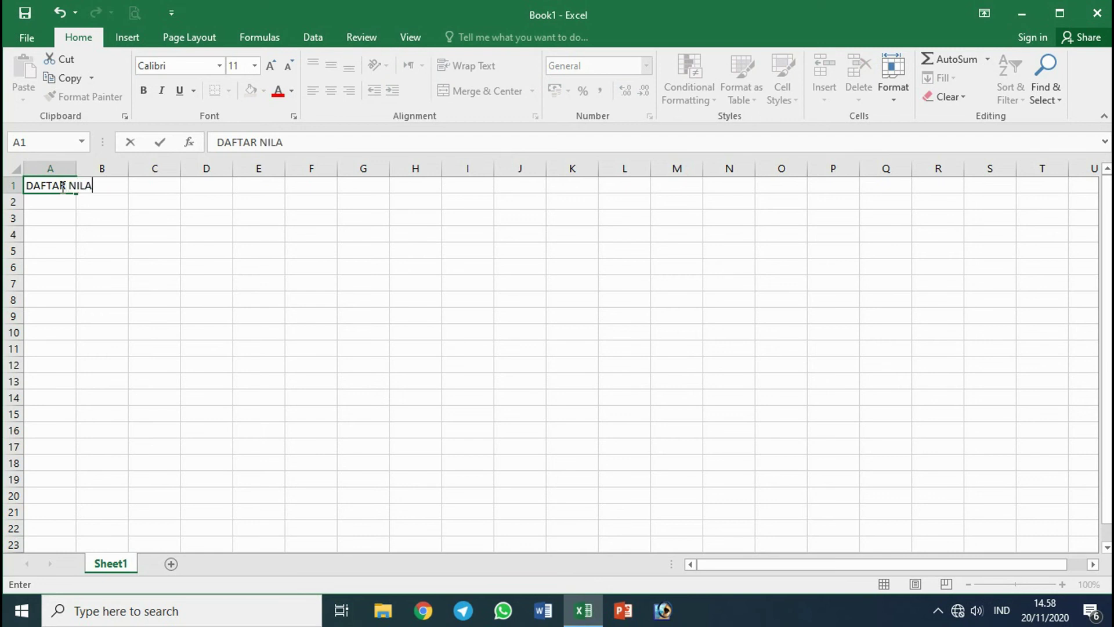
type("I PENILAIAN TENGA")
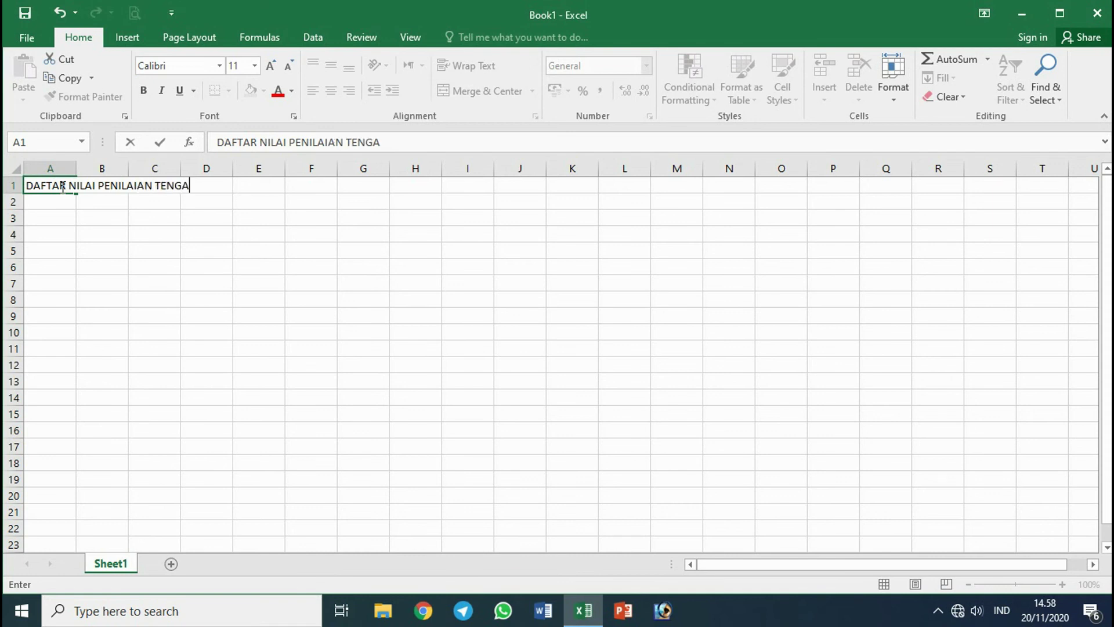
type("H SEMESTER GANJIL")
key("Return")
type("TAHUN PELAJARAN 2020-2021")
key("Return")
key("Return")
Type the row-4 headings NO, NAMA and MATA PELAJARAN.
type("NO")
key("Tab")
type("NAMA")
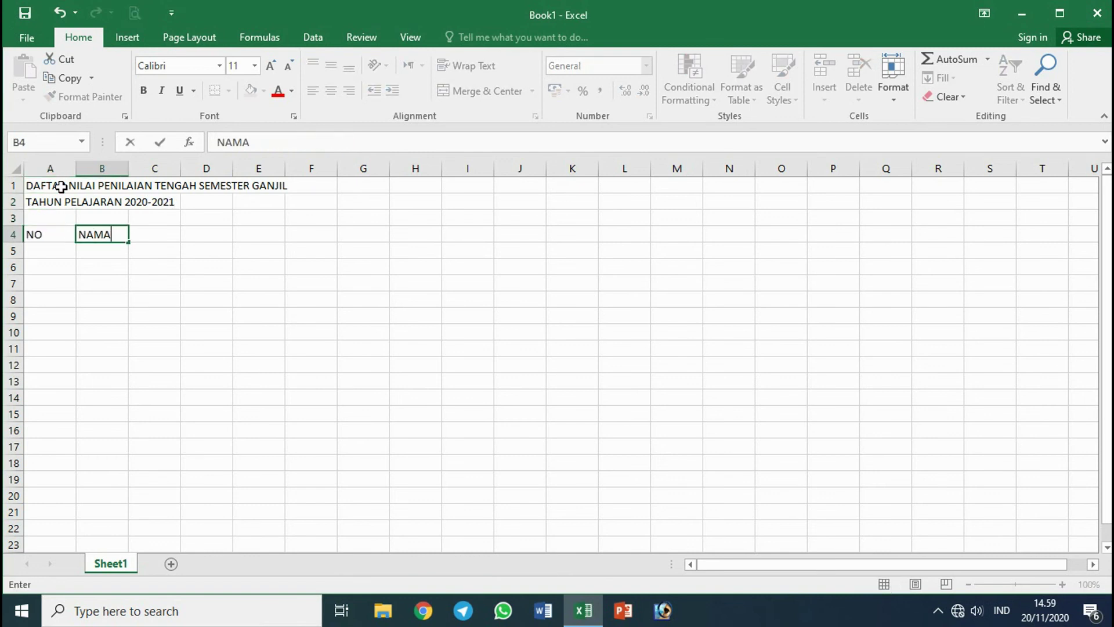
key("Tab")
type("MATA PELAJARAN")
key("Return")
Type the subject headings IPA, BAHASA INDONESIA and MATEMATIKA in row 5.
type("IPA")
key("Tab")
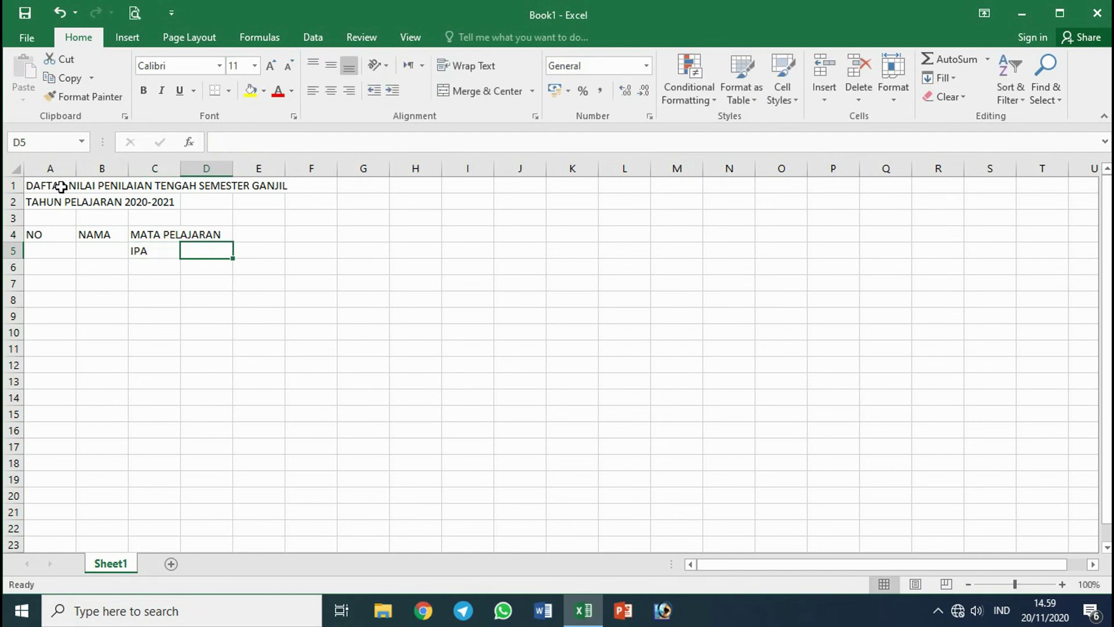
type("BAHASA")
key("Tab")
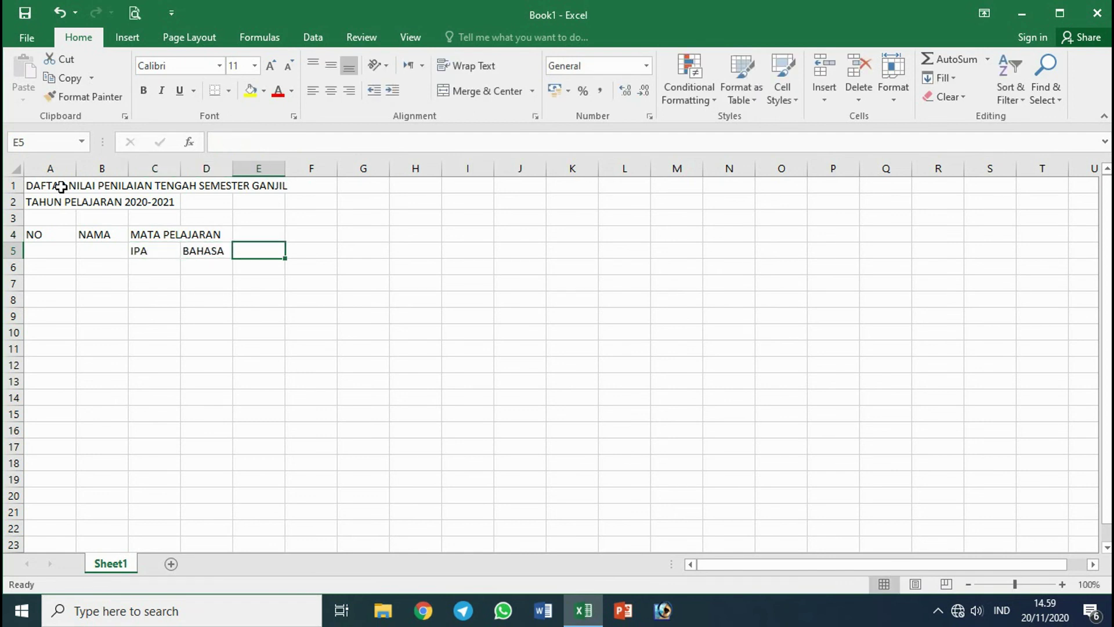
key("Left")
type("BAHASA INDONESIA")
key("Tab")
type("MATEMATIKA")
key("Tab")
key("Up")
Add the TOTAL NILAI heading, narrow column A, and merge the NO, NAMA, MATA PELAJARAN and TOTAL NILAI header cells.
type("TOTAL NILAI")
key("Return")
left_click_drag(76, 168, 50, 168)
left_click_drag(35, 234, 285, 251)
left_click(481, 90)
left_click(482, 91)
left_click(465, 91)
left_click(475, 91)
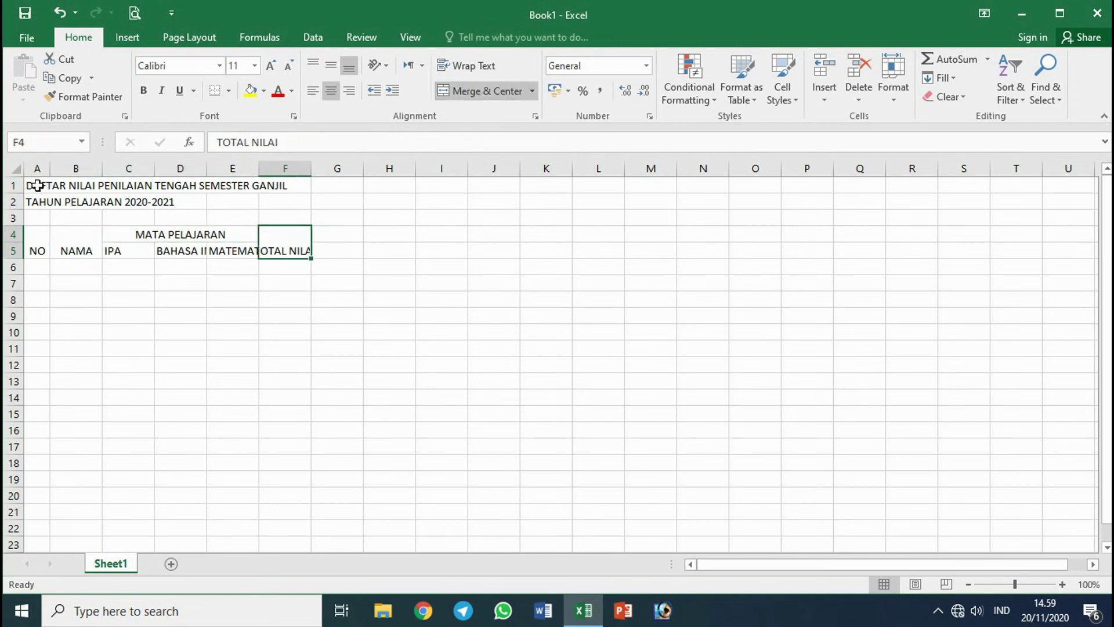
Merge and centre the title and school-year rows across columns A–F.
left_click_drag(36, 185, 278, 187)
key("F4")
left_click_drag(36, 202, 282, 199)
key("F4")
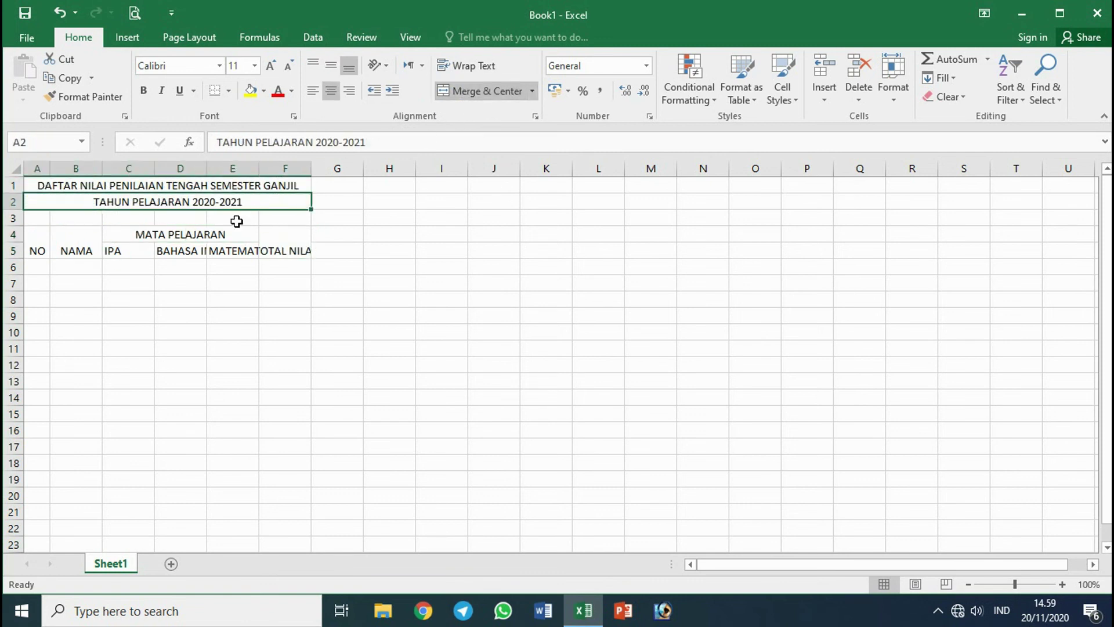
Set the whole sheet's font to Arial.
left_click(16, 168)
left_click(174, 66)
type("Arial")
key("Return")
left_click(238, 267)
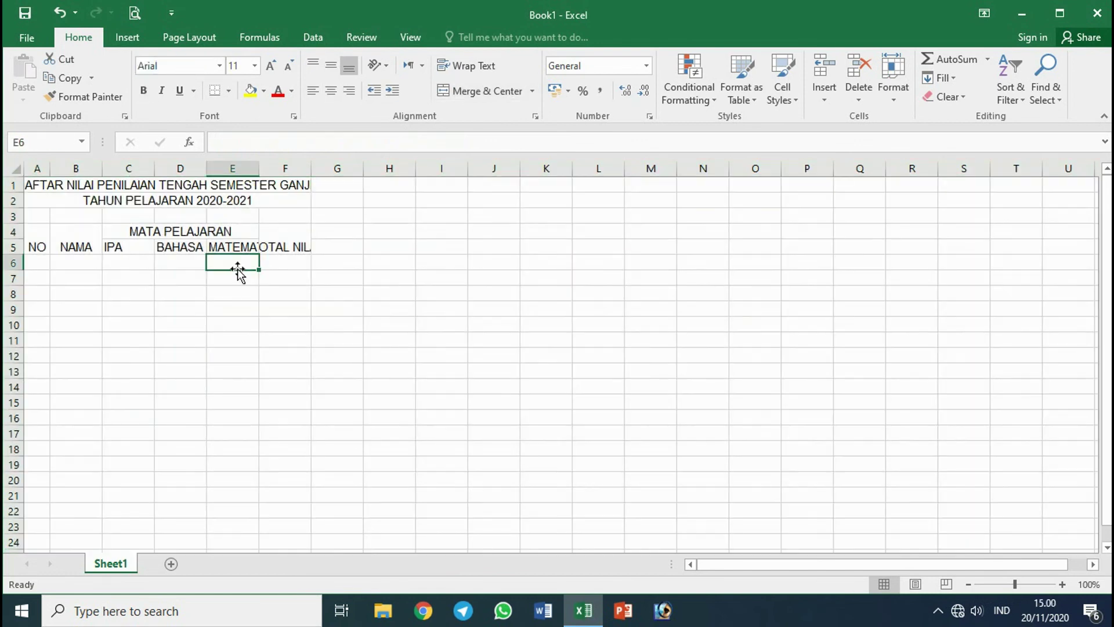
Widen the NAMA and TOTAL NILAI columns and wrap the TOTAL NILAI heading.
left_click_drag(102, 168, 155, 168)
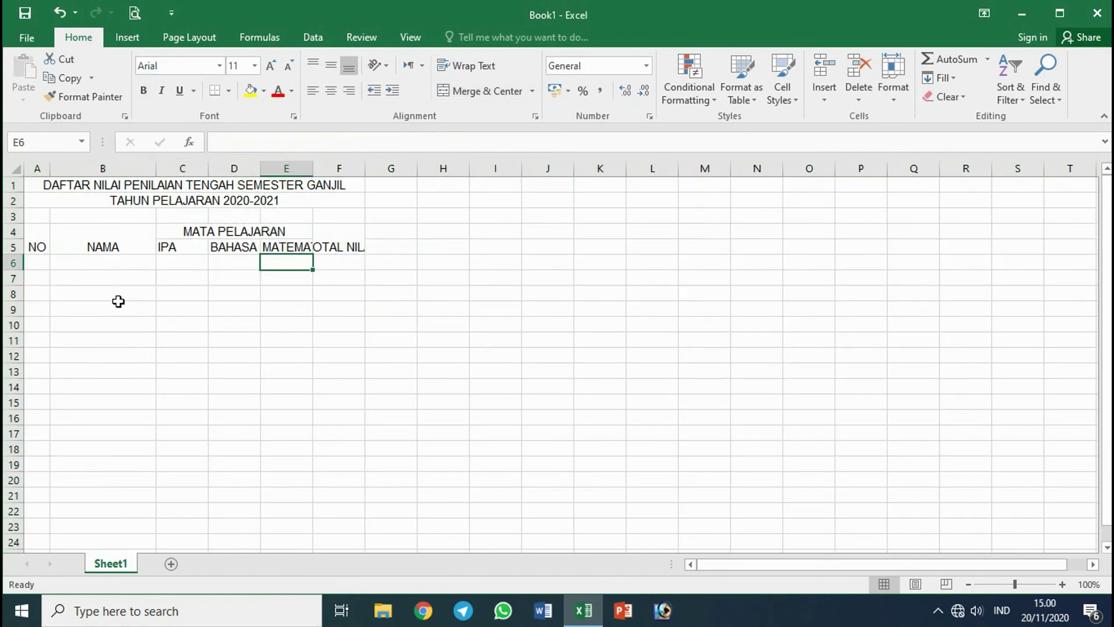
left_click_drag(366, 171, 382, 171)
left_click(343, 232)
left_click(453, 68)
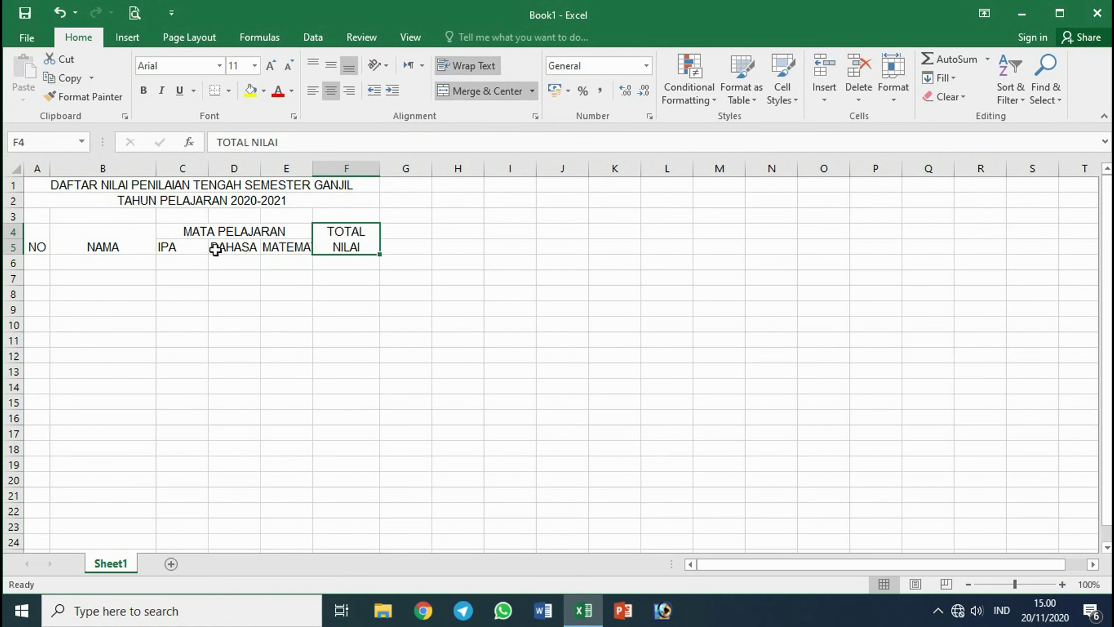
Centre the header block vertically and horizontally and wrap the subject headings.
left_click_drag(194, 249, 232, 248)
left_click_drag(26, 248, 330, 232)
left_click(330, 90)
left_click(331, 65)
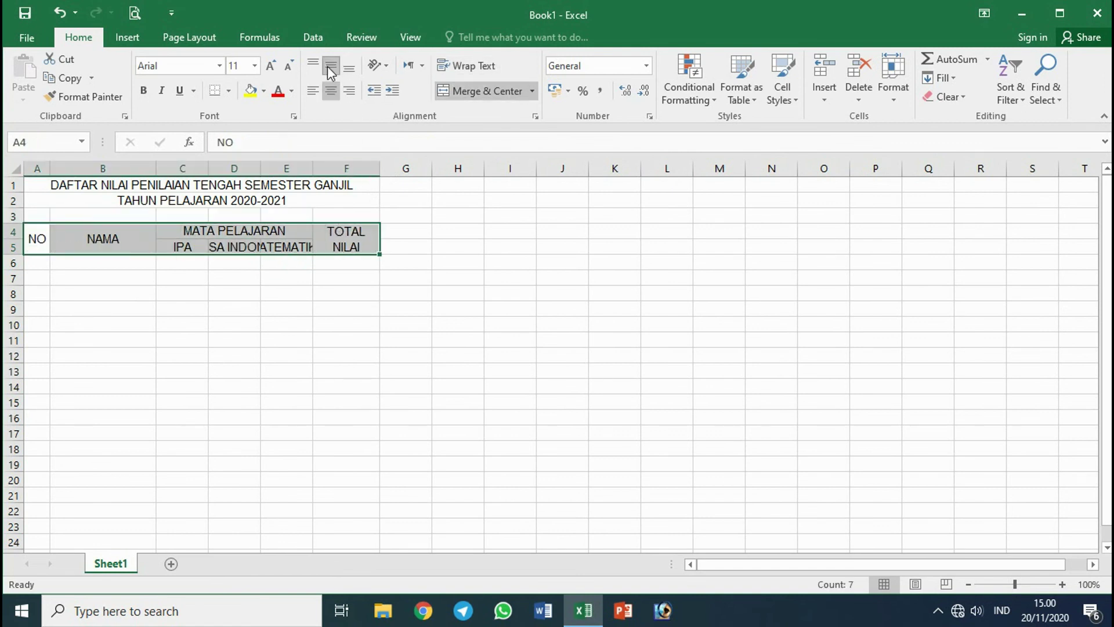
left_click(232, 248)
left_click(453, 65)
left_click_drag(191, 254, 302, 250)
left_click(452, 65)
left_click_drag(46, 267, 317, 261)
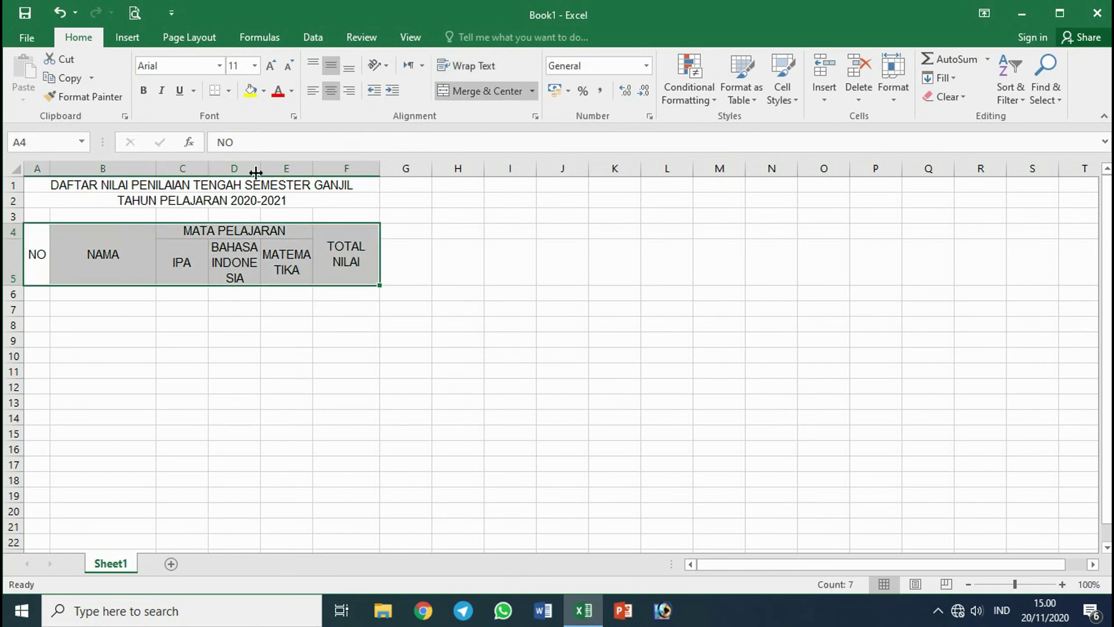
left_click(190, 220)
Widen columns C–F together and shorten the subject heading row.
left_click_drag(187, 169, 328, 167)
left_click_drag(211, 172, 244, 168)
left_click(380, 246)
left_click_drag(42, 254, 70, 255)
left_click_drag(15, 285, 15, 270)
left_click_drag(40, 251, 450, 249)
Apply All Borders to the header cells.
left_click(228, 91)
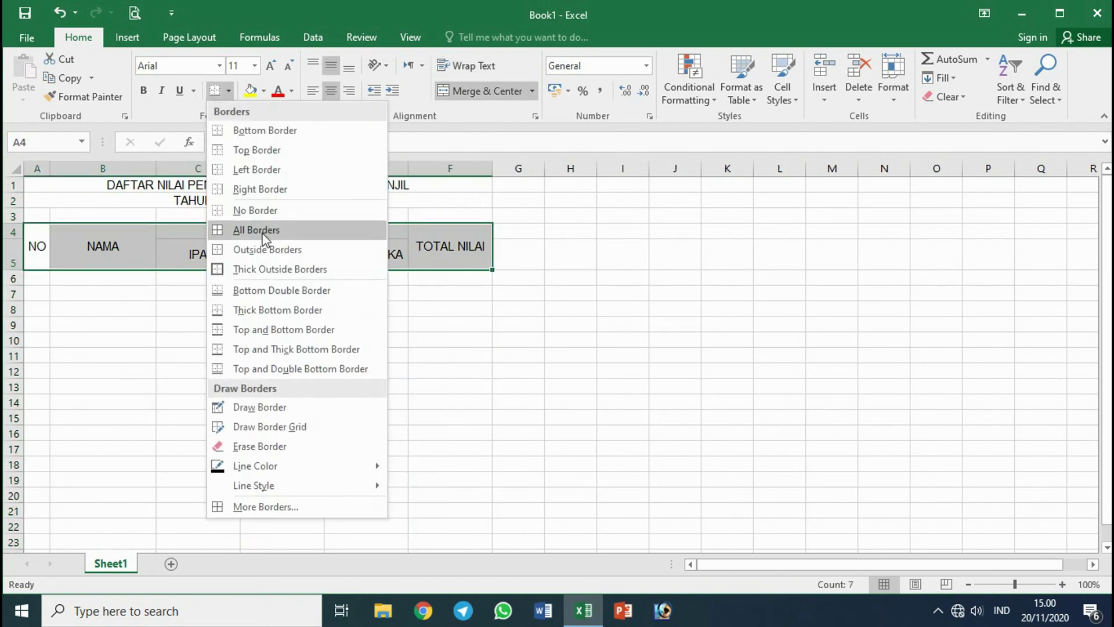
left_click(259, 232)
left_click(242, 262)
left_click(235, 264)
Number the NO column 1 to 10, border the ten data rows, and centre the numbers.
left_click(36, 277)
type("1")
key("Return")
type("2")
left_click_drag(36, 278, 453, 418)
left_click(215, 91)
left_click_drag(36, 277, 43, 413)
left_click(331, 90)
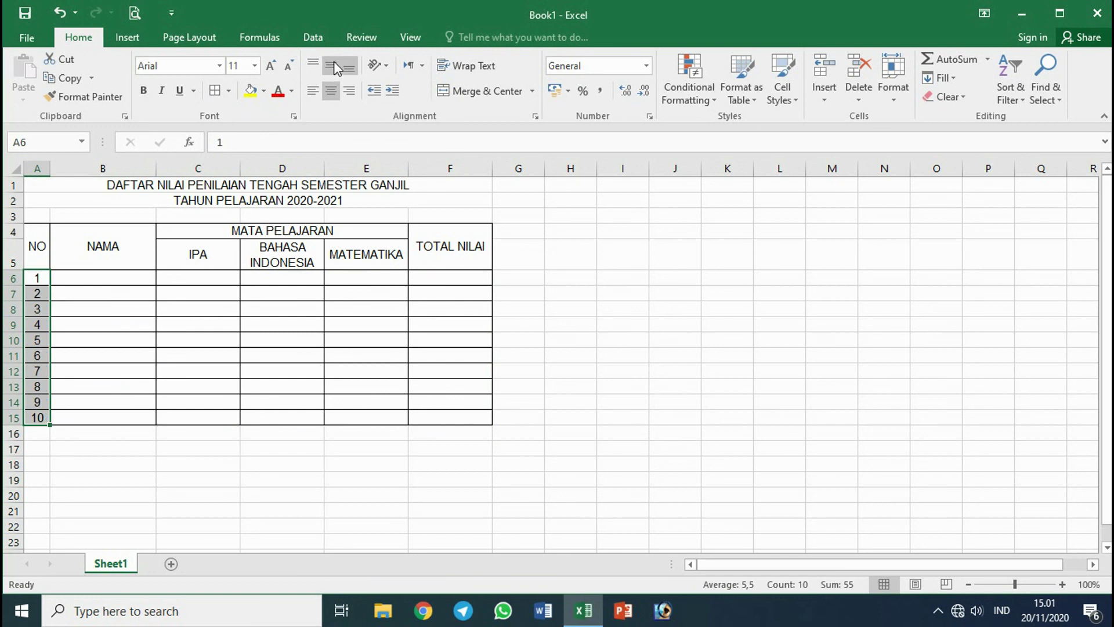
Type the student names down the NAMA column, one per row.
left_click(133, 279)
double_click(132, 277)
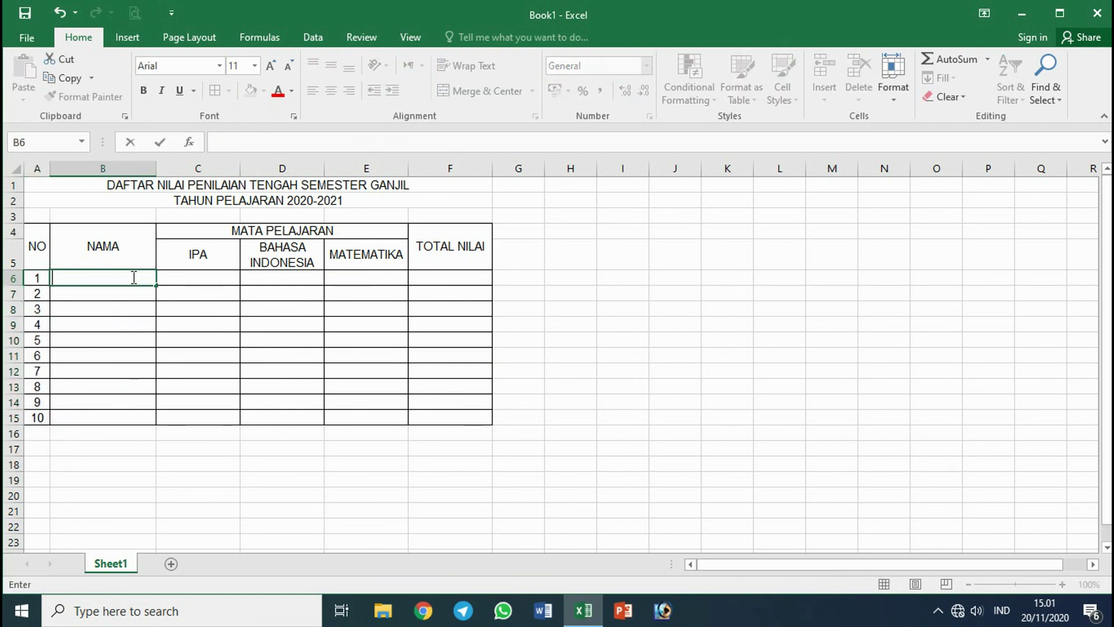
key("Return")
type("Febriyanto")
key("Return")
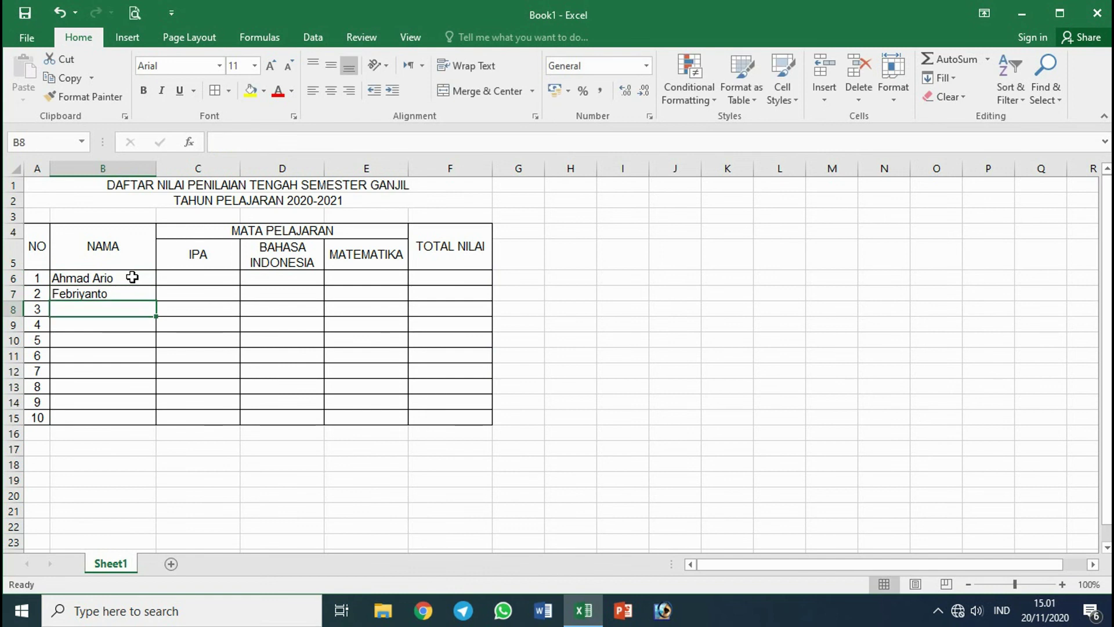
key("Return")
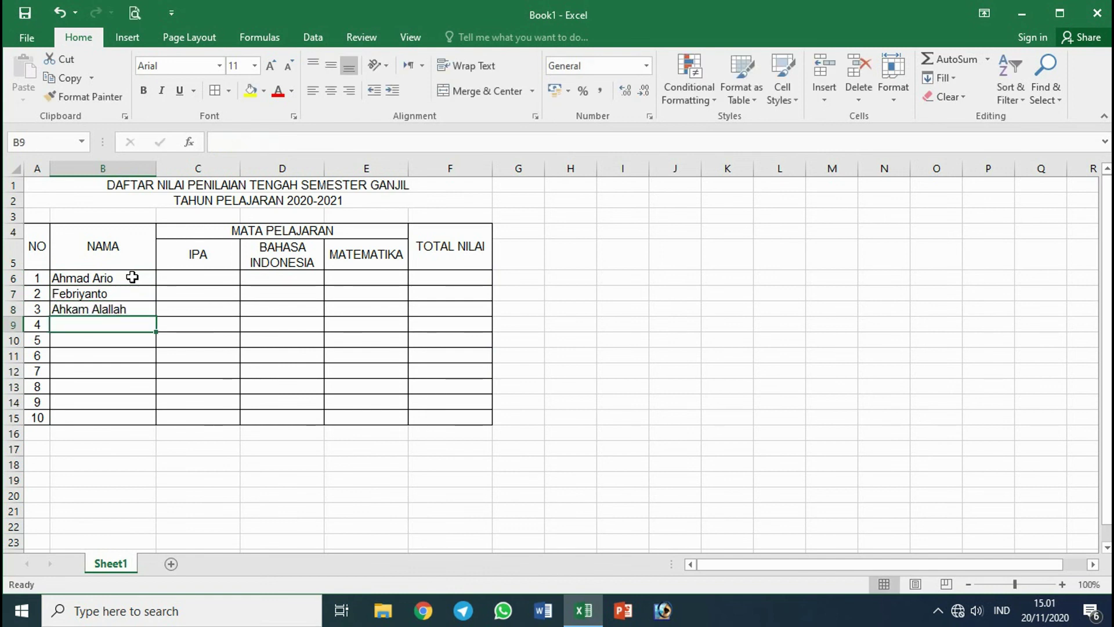
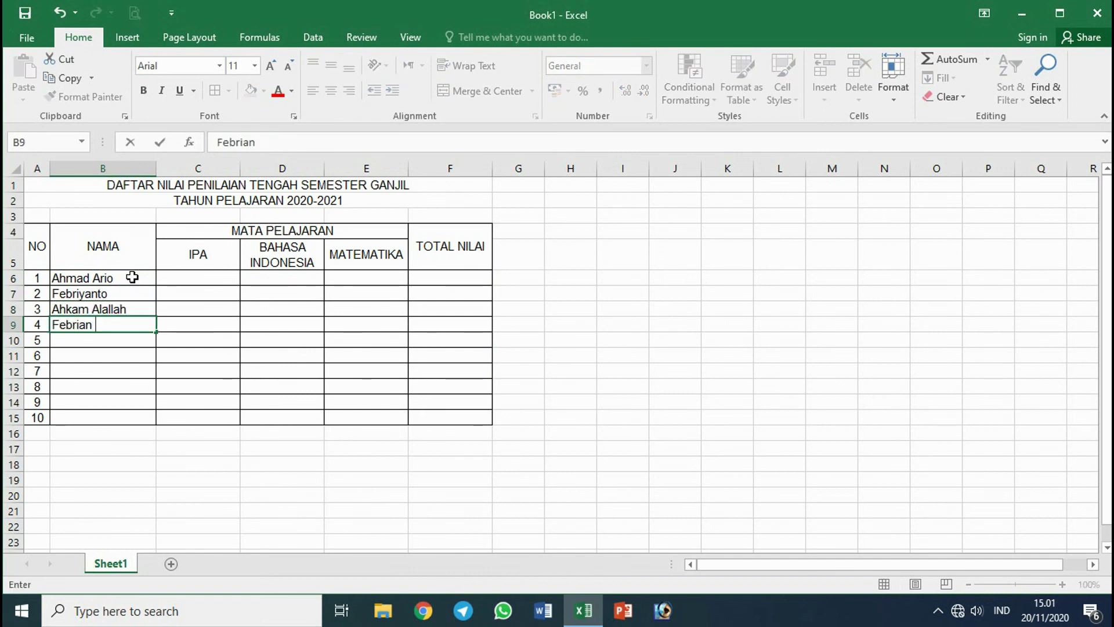
key("Return")
type("Mustofa")
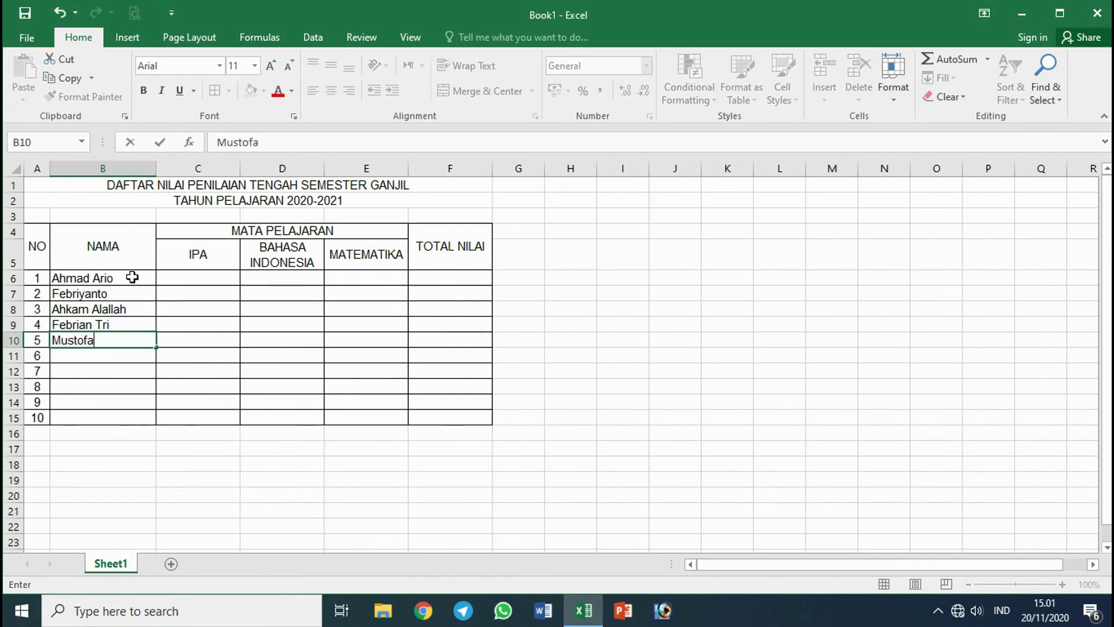
key("Return")
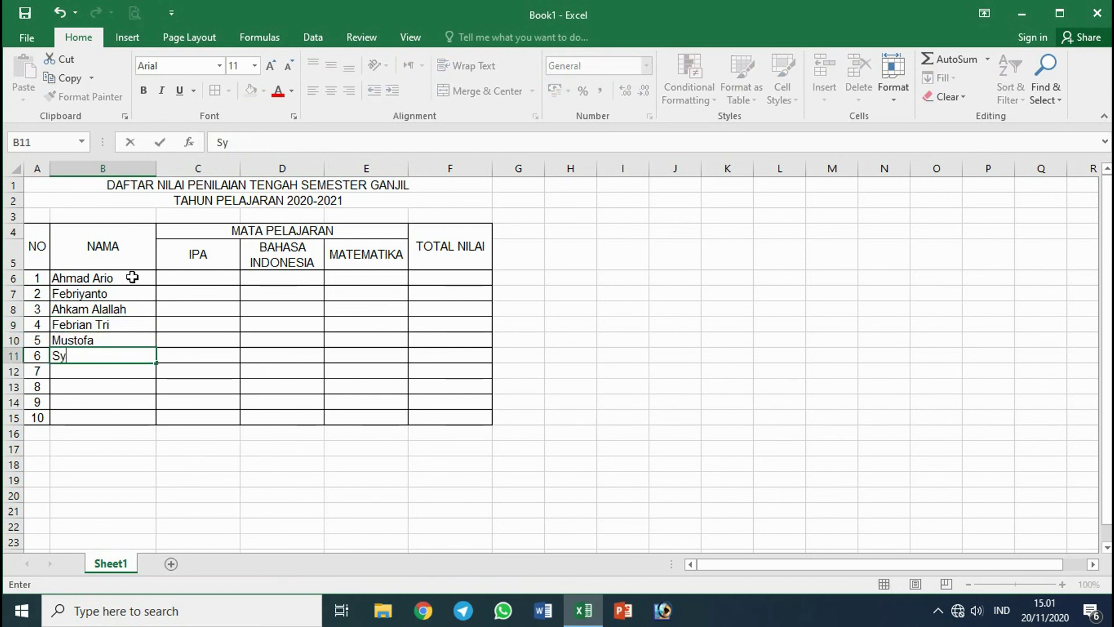
key("Return")
key("Return")
key("Return")
key("Return")
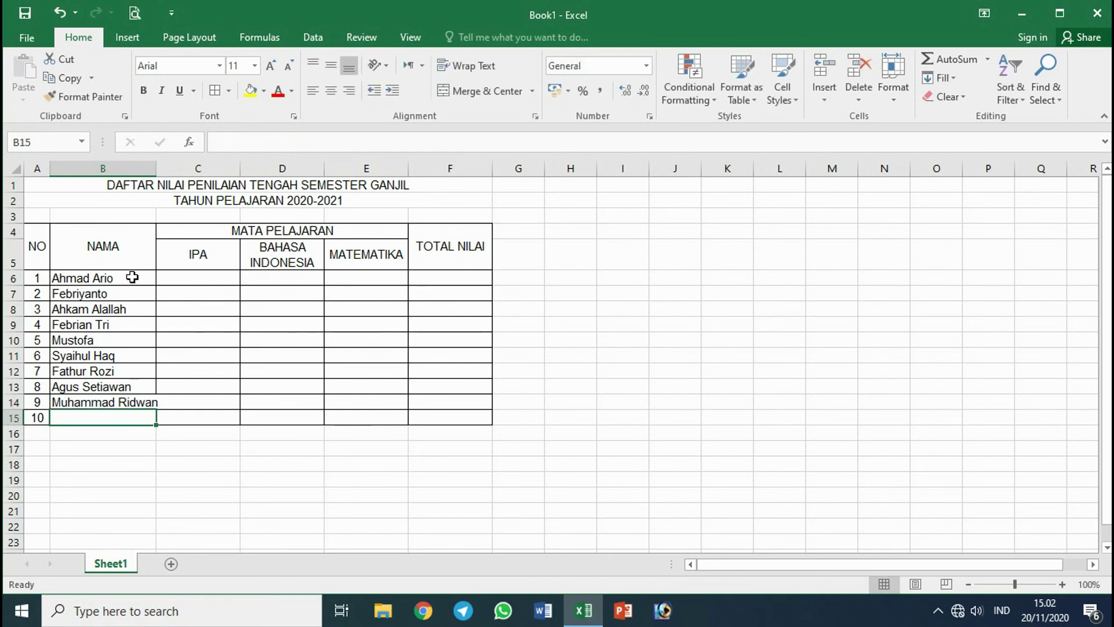
Finish the last student's name, then try widening the name columns and undo the resize.
type("Samha")
left_click_drag(153, 173, 158, 172)
left_click_drag(155, 172, 166, 172)
left_click(186, 267)
key("ctrl+z")
Enter the ten IPA scores 85, 80, 70, 80, 90, 85, 85, 80, 90, 80, then select the score block.
left_click(219, 292)
left_click(214, 278)
type("85")
key("Return")
type("80")
key("Return")
type("70")
key("Return")
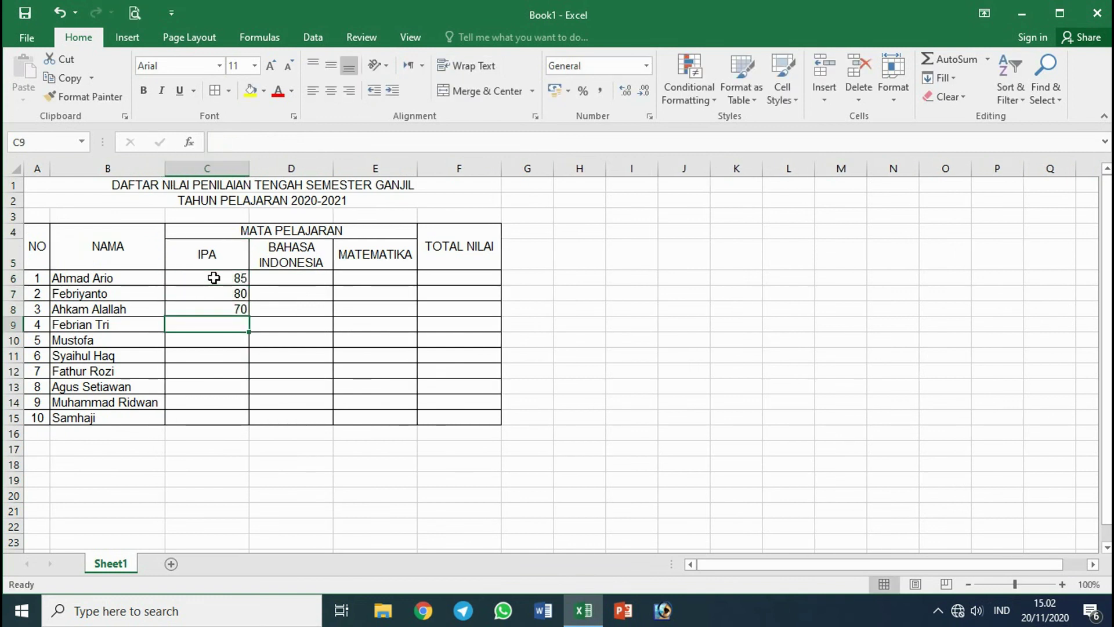
type("80")
key("Return")
type("90")
key("Return")
type("85")
key("Return")
type("85")
key("Return")
type("80")
key("Return")
type("90")
key("Return")
type("80")
key("Return")
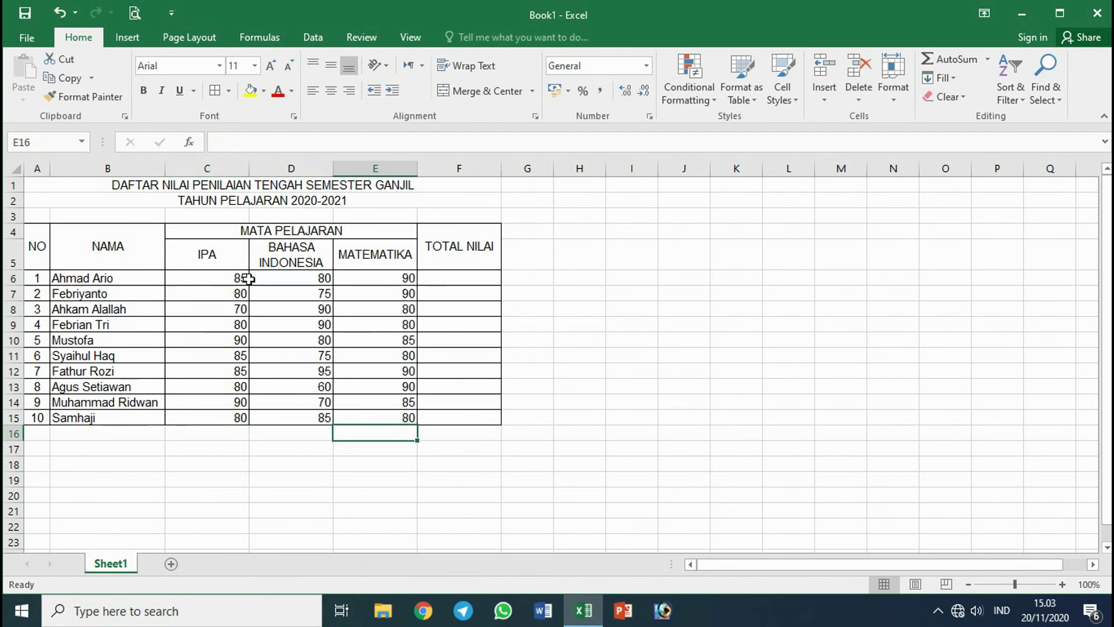
left_click_drag(248, 278, 380, 417)
Centre the scores and add an IPA+BAHASA INDONESIA+MATEMATIKA total formula, copied down the TOTAL NILAI column.
left_click(331, 90)
left_click(447, 278)
type("=")
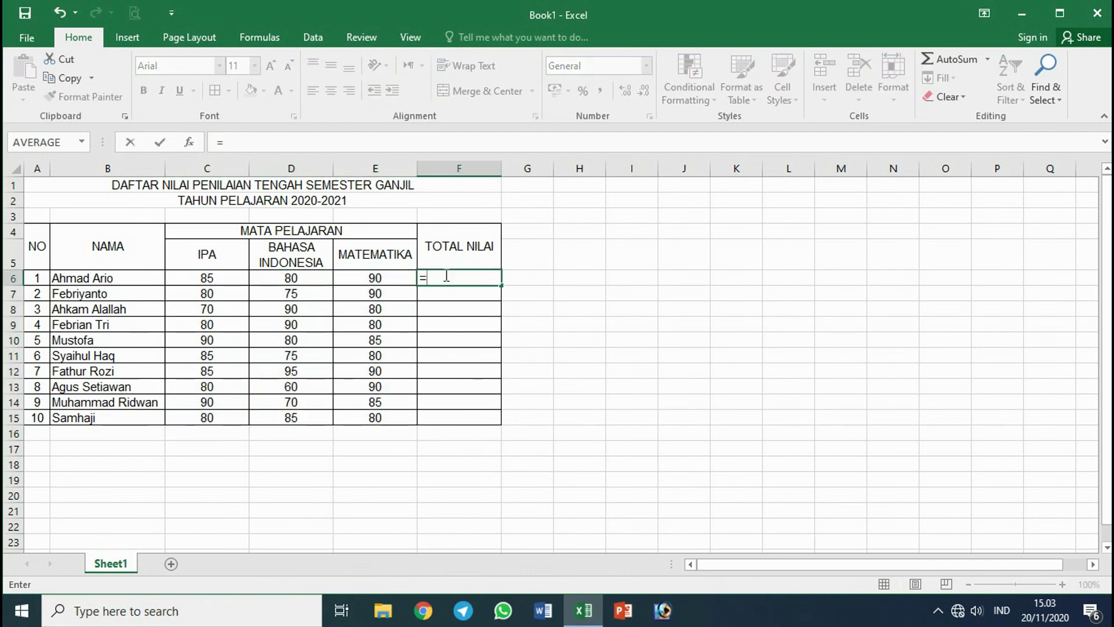
left_click(226, 276)
type("+")
left_click(280, 280)
type("+")
left_click(371, 279)
key("Return")
left_click(482, 278)
left_click_drag(501, 285, 500, 425)
Replace the totals with =SUM(C6:E6) filled down for all ten students.
left_click(450, 278)
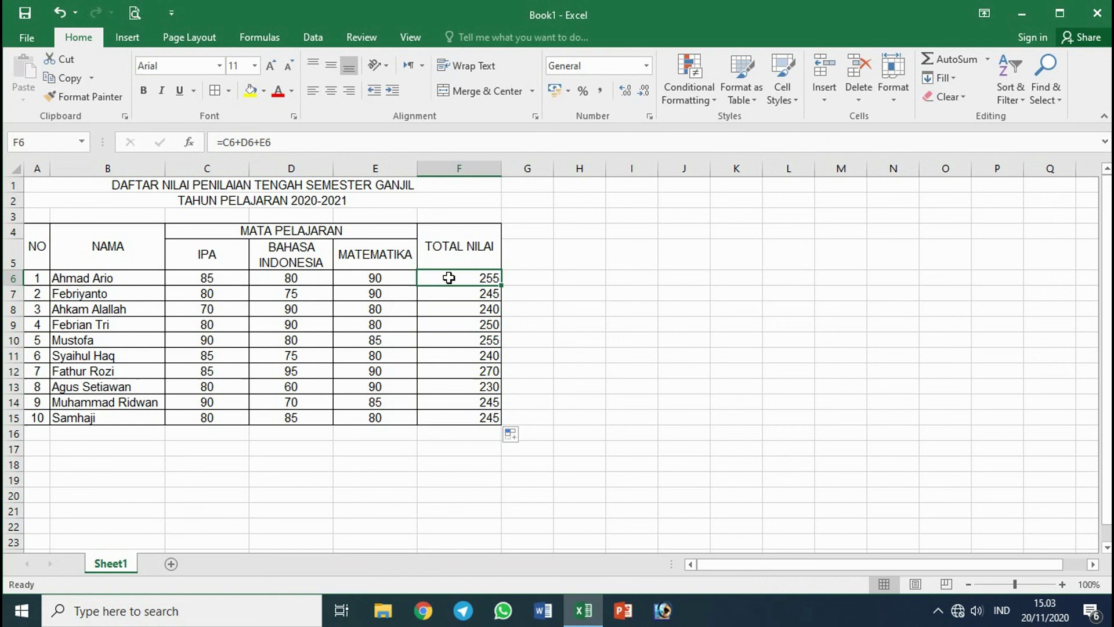
left_click_drag(450, 278, 468, 418)
key("Delete")
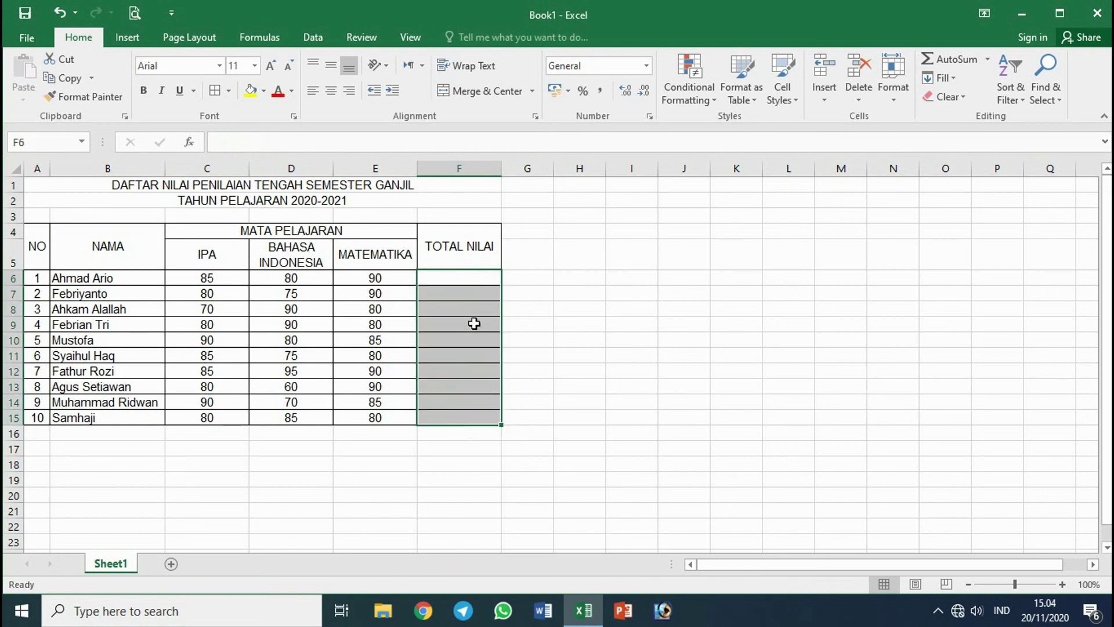
left_click(468, 279)
type("=sum(")
left_click_drag(225, 278, 360, 280)
key("Return")
double_click(494, 278)
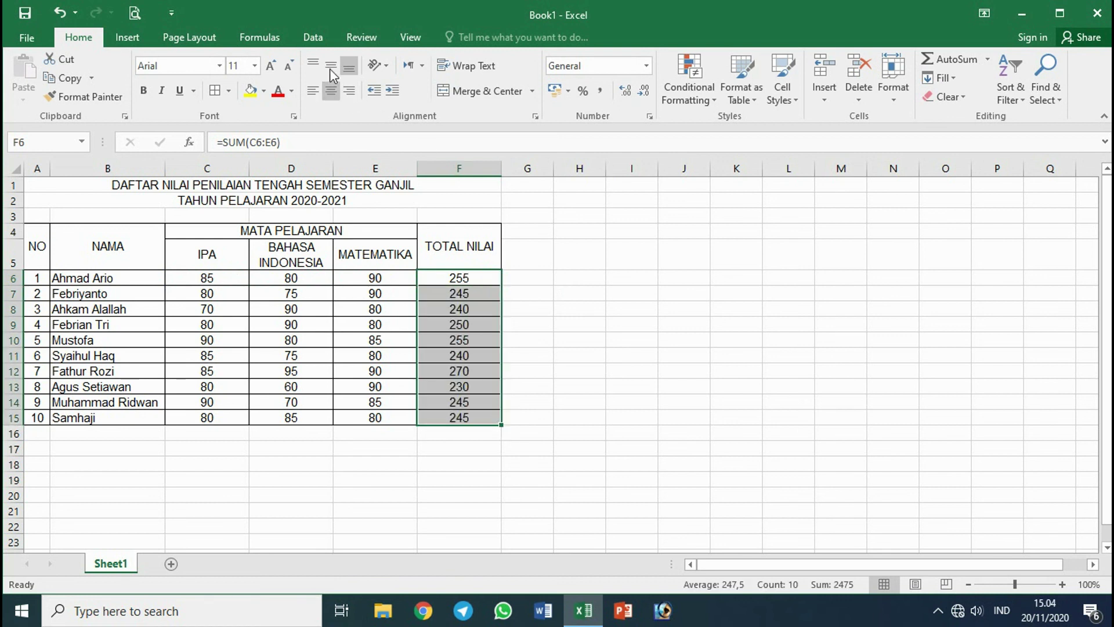
Shade the table header cells green and make the main title row bold.
left_click(531, 249)
left_click_drag(35, 245, 459, 258)
left_click(264, 90)
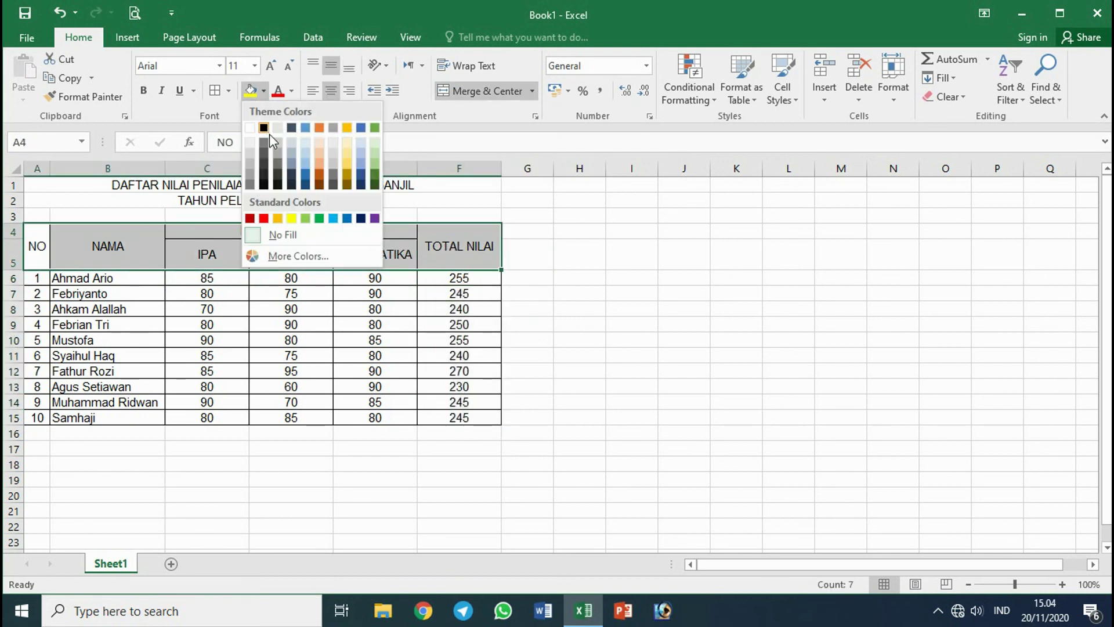
left_click(374, 164)
left_click(318, 185)
left_click(144, 91)
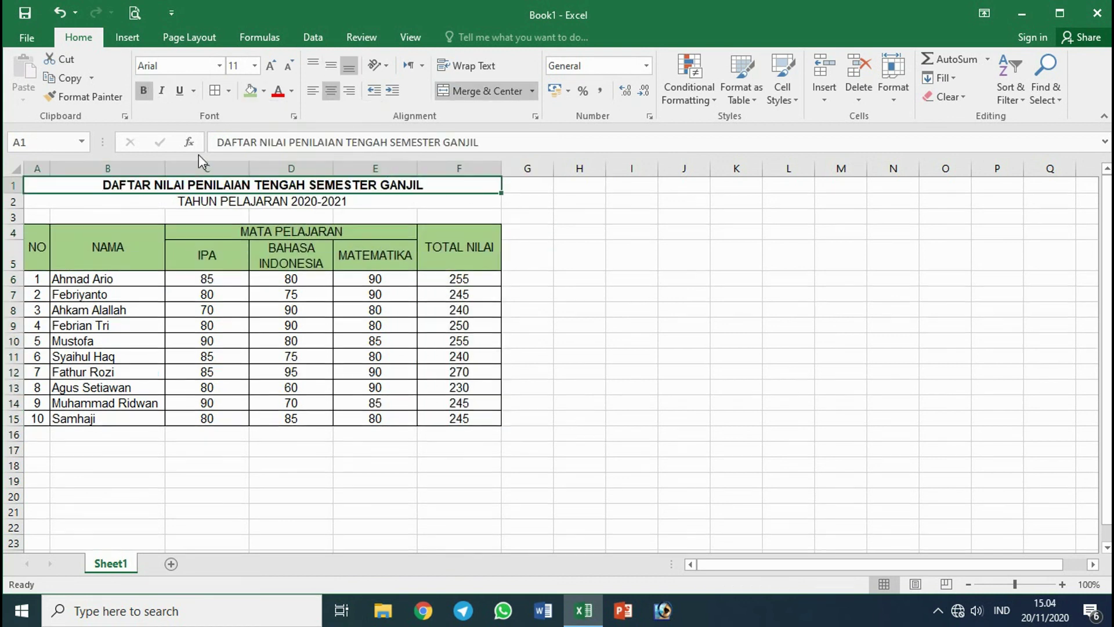